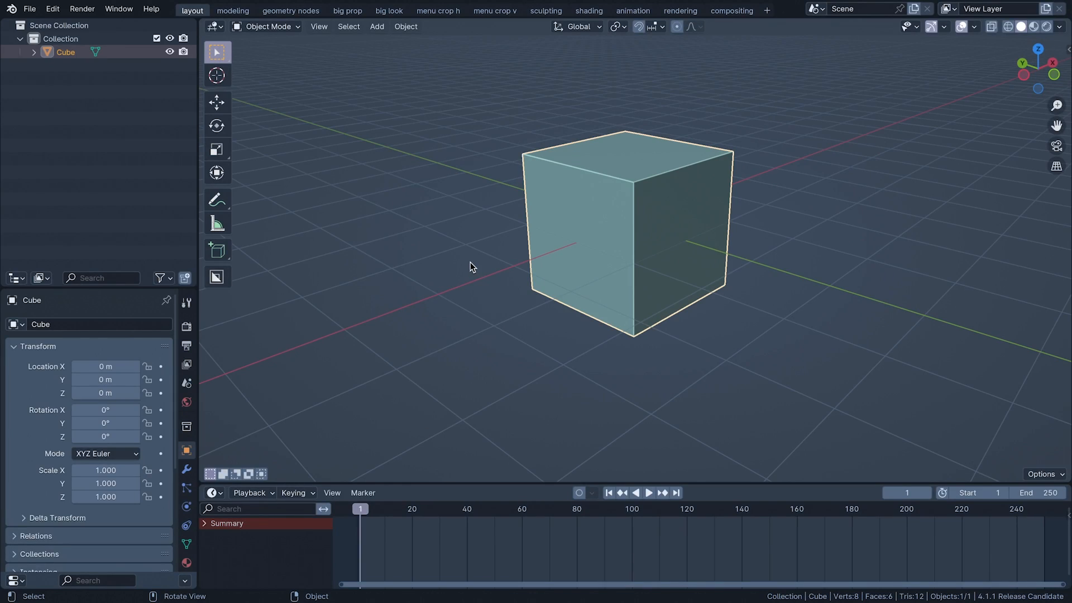
Add a plane to the scene and set its dimensions to 40 m in X and 8 m in Y.
{"action": "key", "text": "shift+a"}
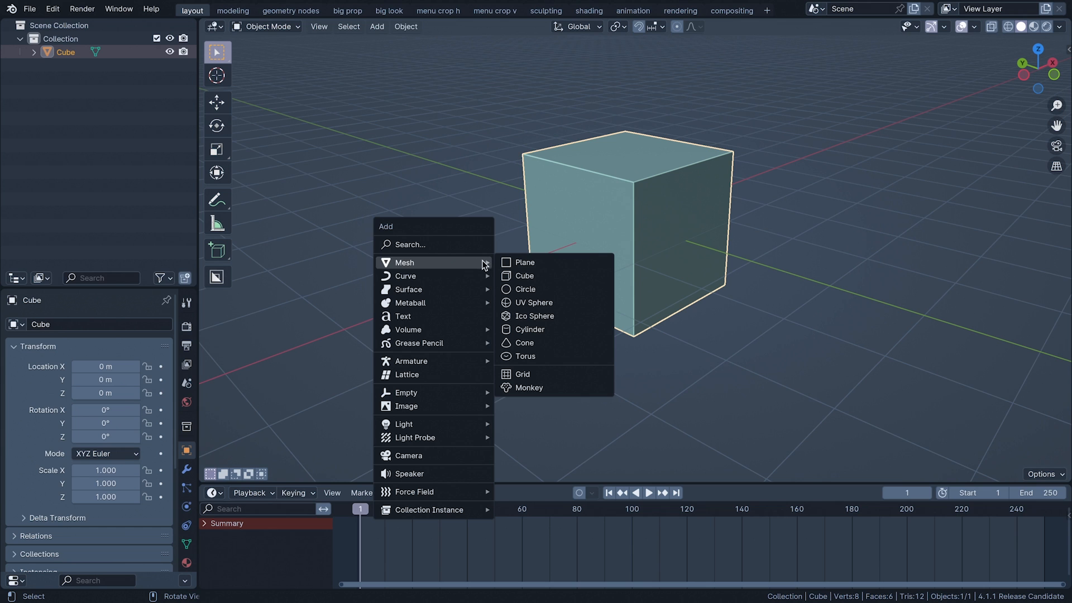
{"action": "left_click", "coordinate": [577, 262]}
{"action": "key", "text": "KP_7"}
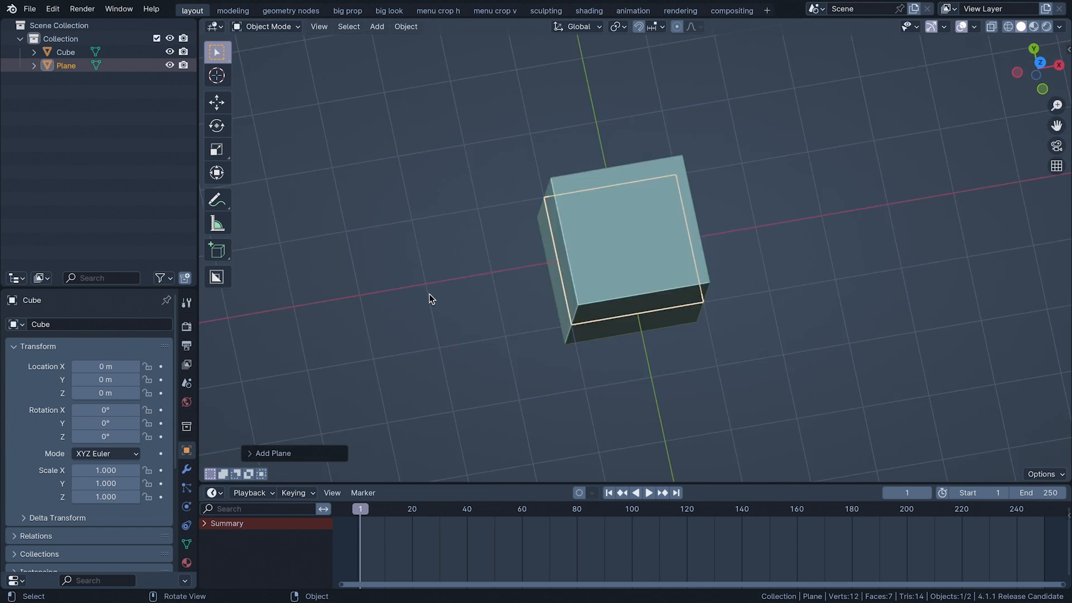
{"action": "key", "text": "n"}
{"action": "left_click", "coordinate": [997, 258]}
{"action": "type", "text": "40"}
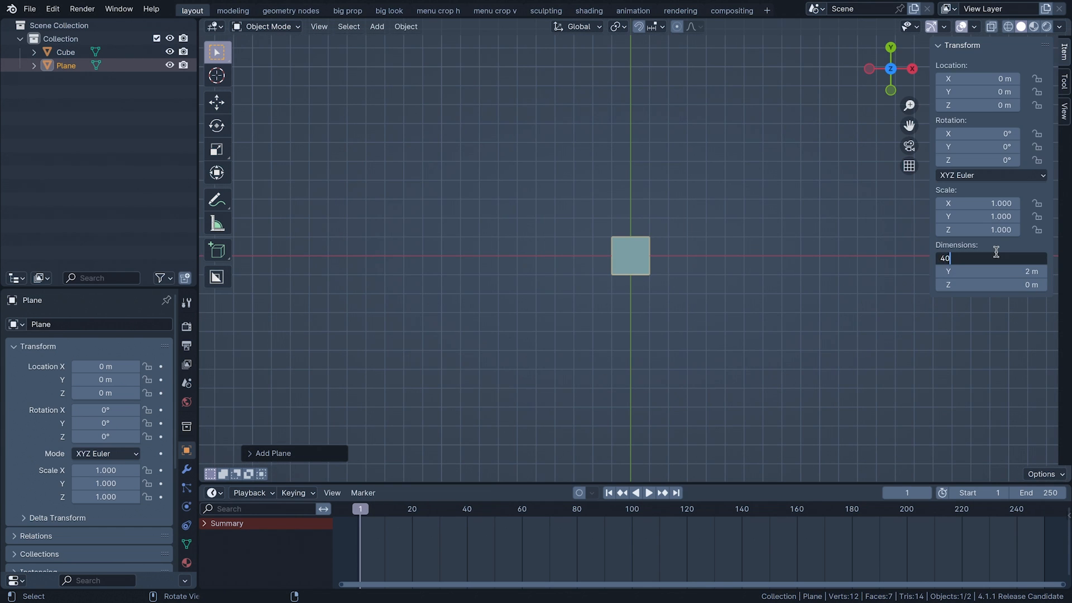
{"action": "key", "text": "Return"}
{"action": "left_click", "coordinate": [999, 271]}
{"action": "type", "text": "8"}
{"action": "key", "text": "Return"}
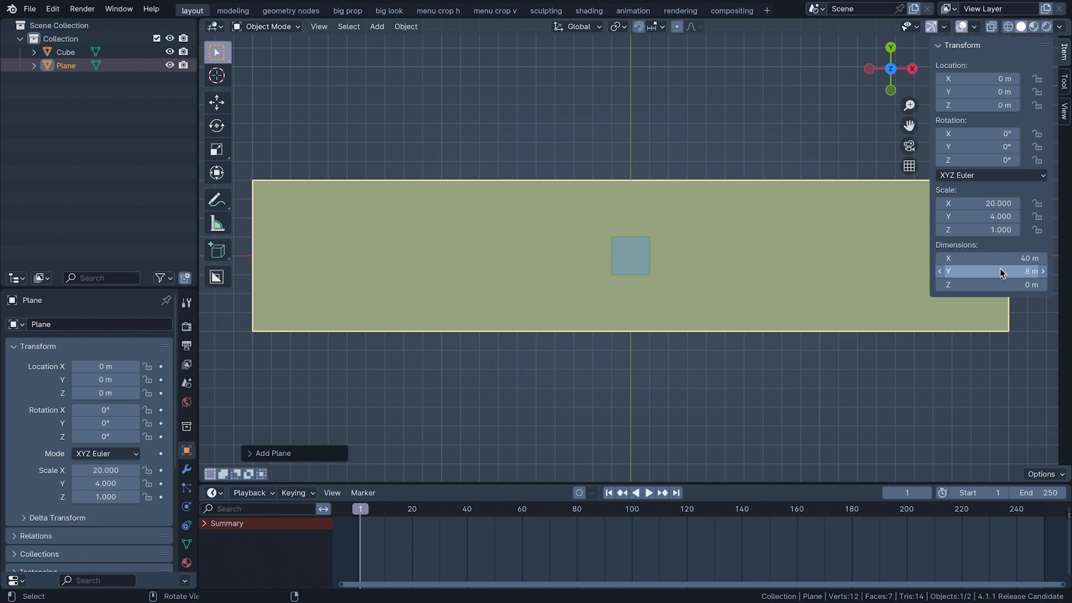
{"action": "key", "text": "n"}
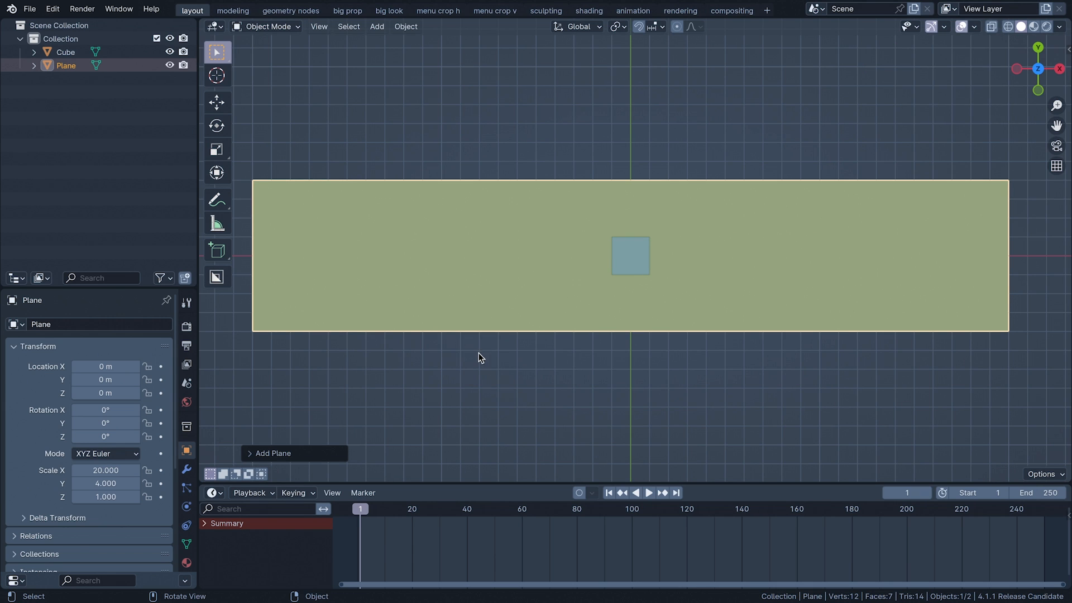
Divide the plane into a 40 by 8 grid using 39 evenly spaced loop cuts across its length and 7 across its width.
{"action": "key", "text": "Tab"}
{"action": "key", "text": "ctrl+r"}
{"action": "scroll", "coordinate": [479, 357], "scroll_direction": "up", "scroll_amount": 20}
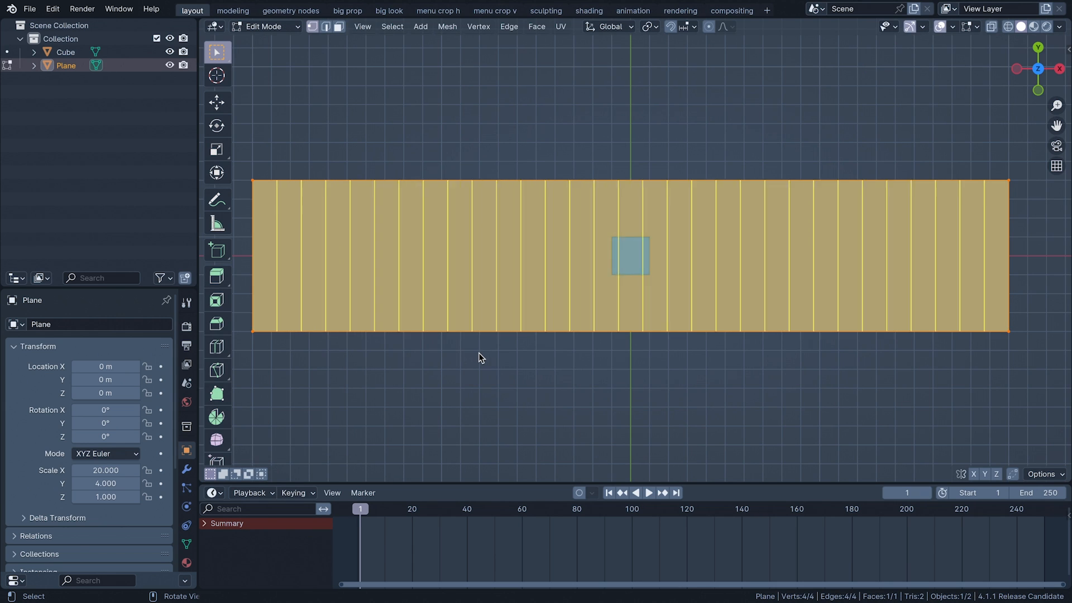
{"action": "scroll", "coordinate": [479, 357], "scroll_direction": "up", "scroll_amount": 7}
{"action": "left_click", "coordinate": [479, 358]}
{"action": "right_click", "coordinate": [479, 357]}
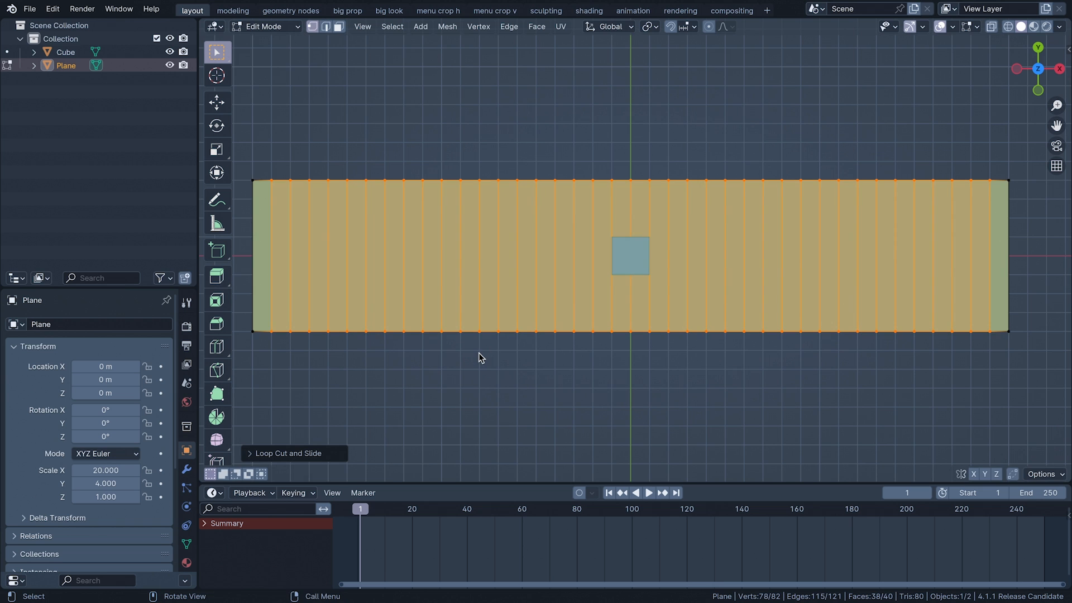
{"action": "key", "text": "ctrl+r"}
{"action": "scroll", "coordinate": [507, 274], "scroll_direction": "up", "scroll_amount": 6}
{"action": "left_click", "coordinate": [507, 268]}
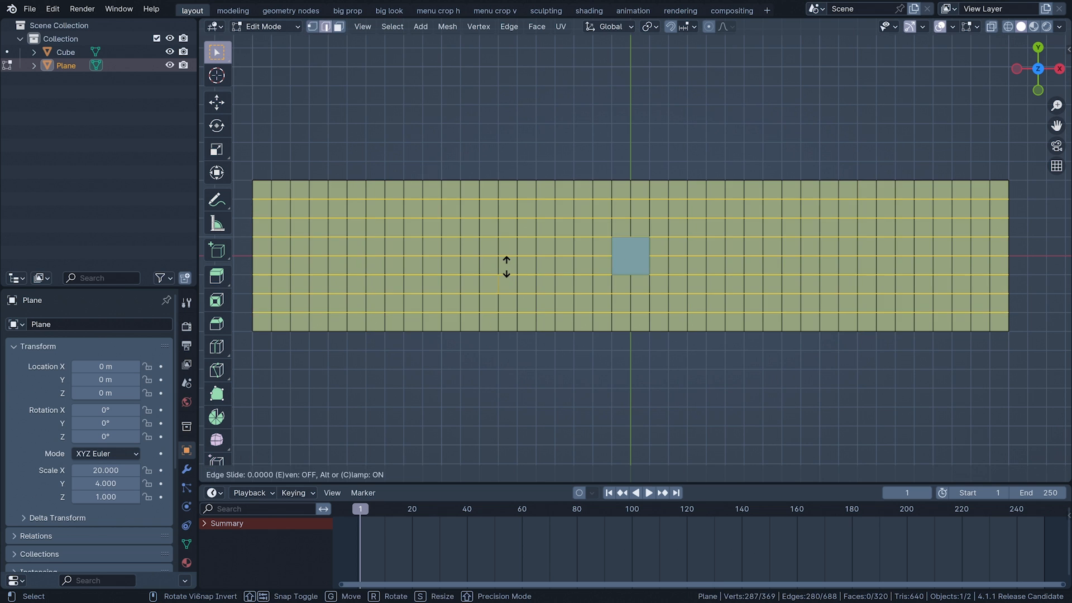
{"action": "right_click", "coordinate": [506, 267]}
{"action": "key", "text": "Tab"}
Apply the plane's scale.
{"action": "key", "text": "ctrl+a"}
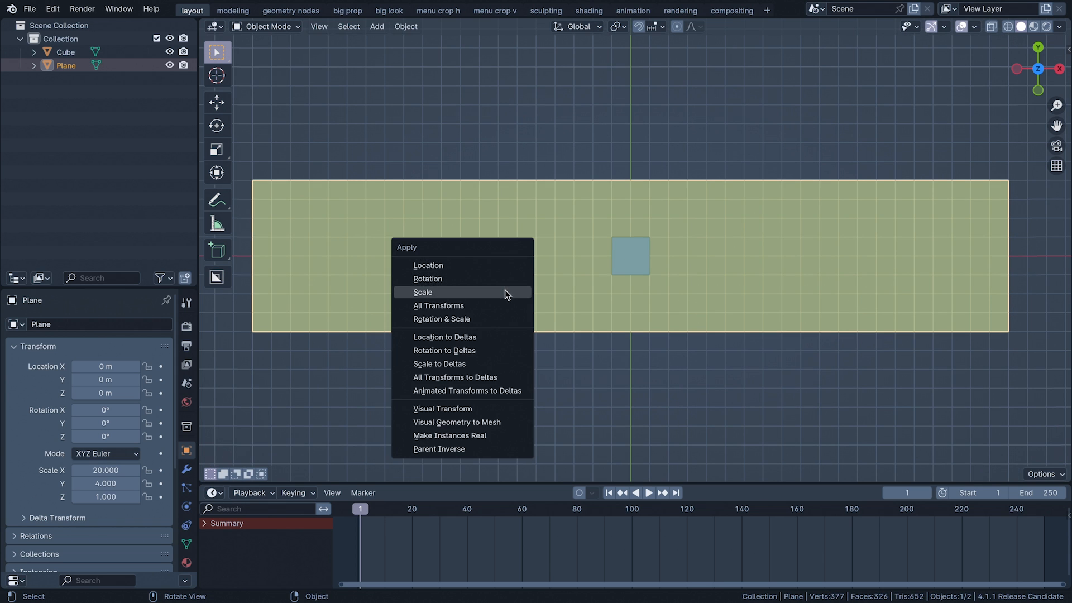
{"action": "left_click", "coordinate": [506, 291]}
{"action": "key", "text": "ctrl+z"}
Add a Geometry Nodes modifier to the cube and create a new node group for it.
{"action": "left_click", "coordinate": [624, 265]}
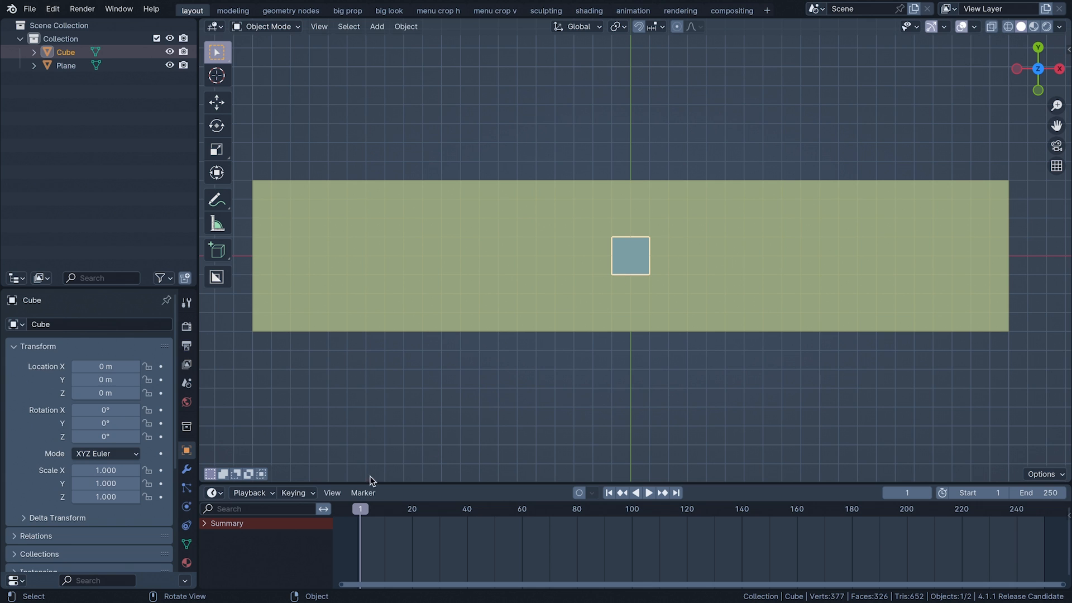
{"action": "left_click", "coordinate": [187, 469]}
{"action": "left_click", "coordinate": [101, 324]}
{"action": "left_click", "coordinate": [105, 327]}
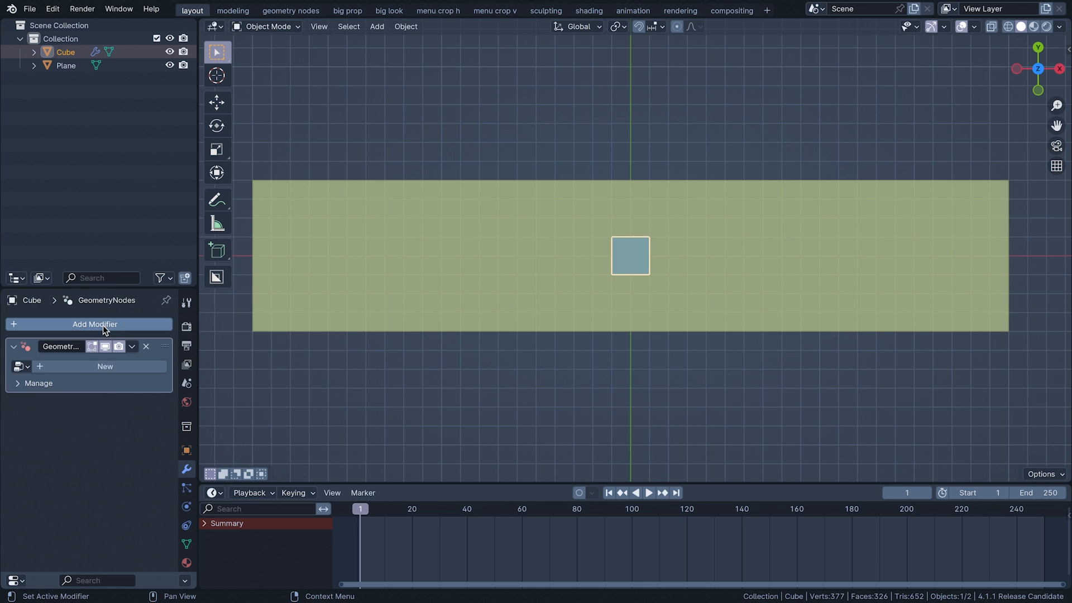
{"action": "left_click", "coordinate": [127, 367]}
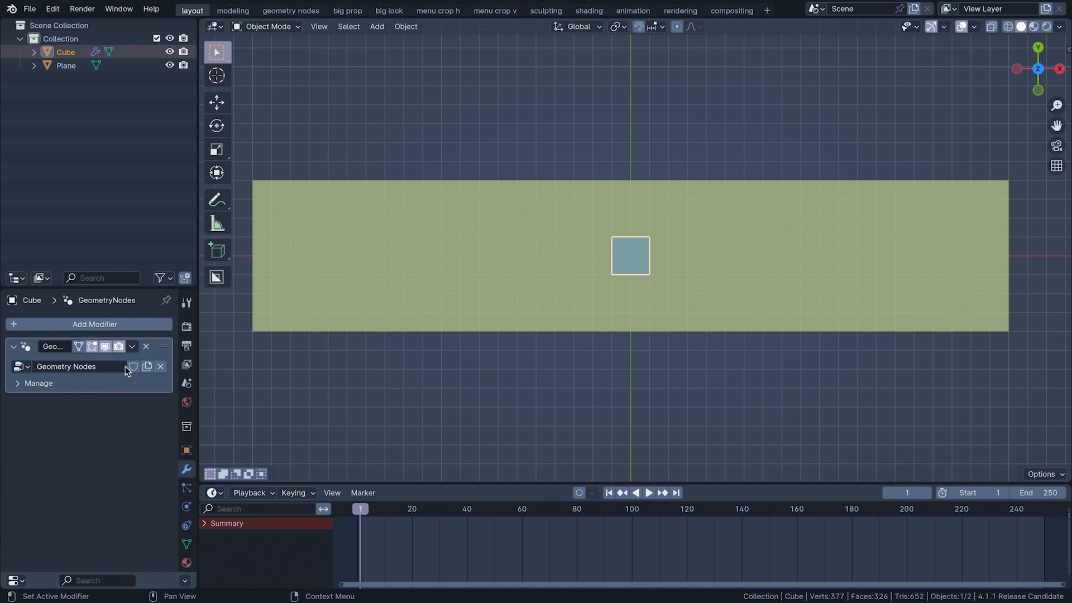
Change the timeline area into a Geometry Node Editor and adjust its height.
{"action": "left_click", "coordinate": [214, 493]}
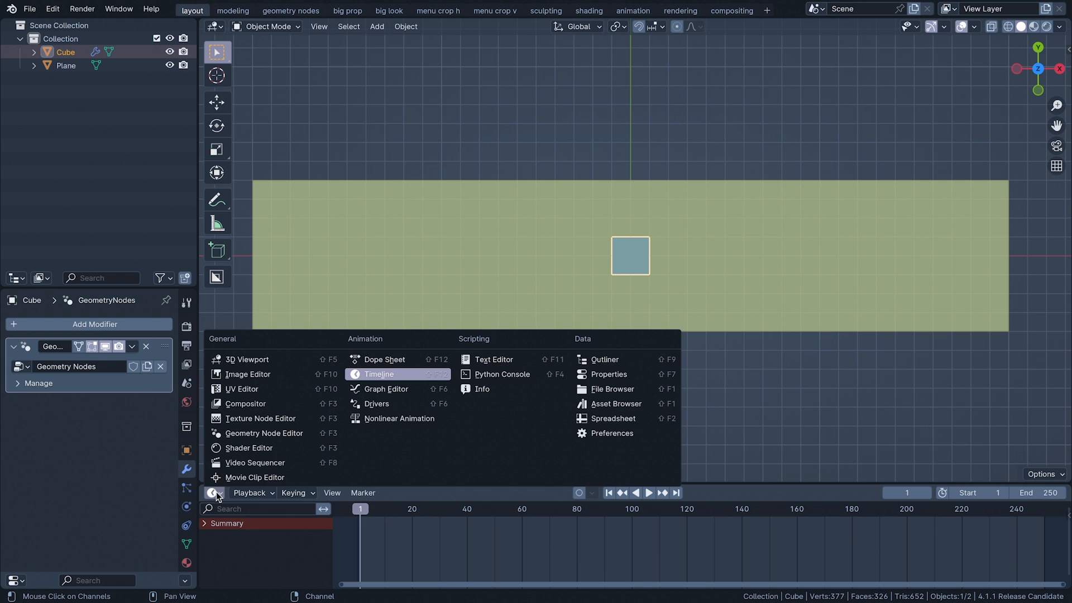
{"action": "left_click", "coordinate": [264, 434]}
{"action": "left_click_drag", "start_coordinate": [384, 484], "coordinate": [384, 494]}
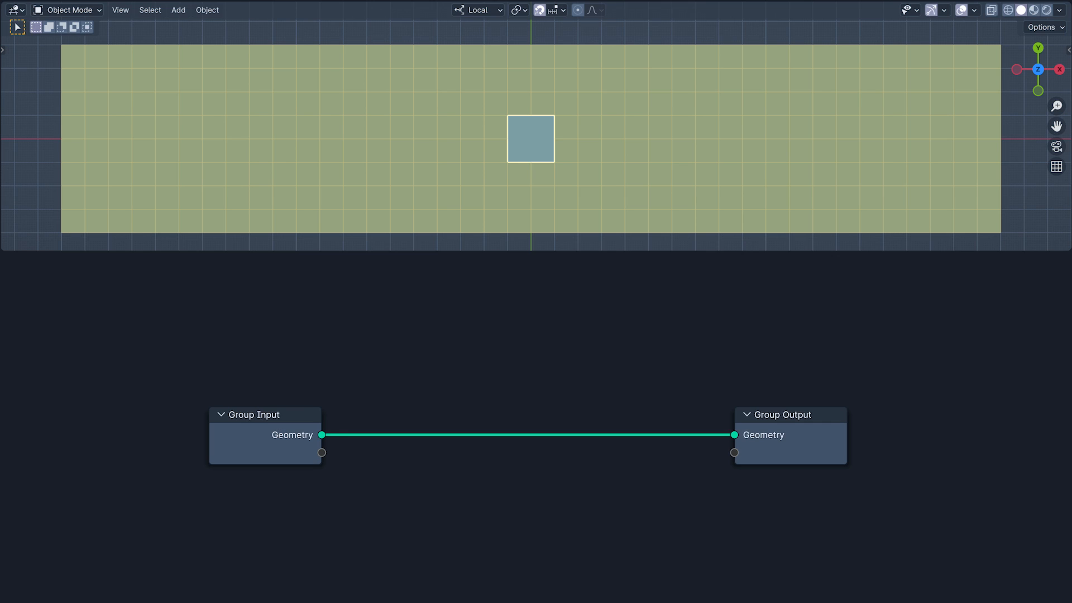
Link an Object Info node's geometry to the Group Output and turn a reroute on that link into a node group.
{"action": "key", "text": "a"}
{"action": "key", "text": "s"}
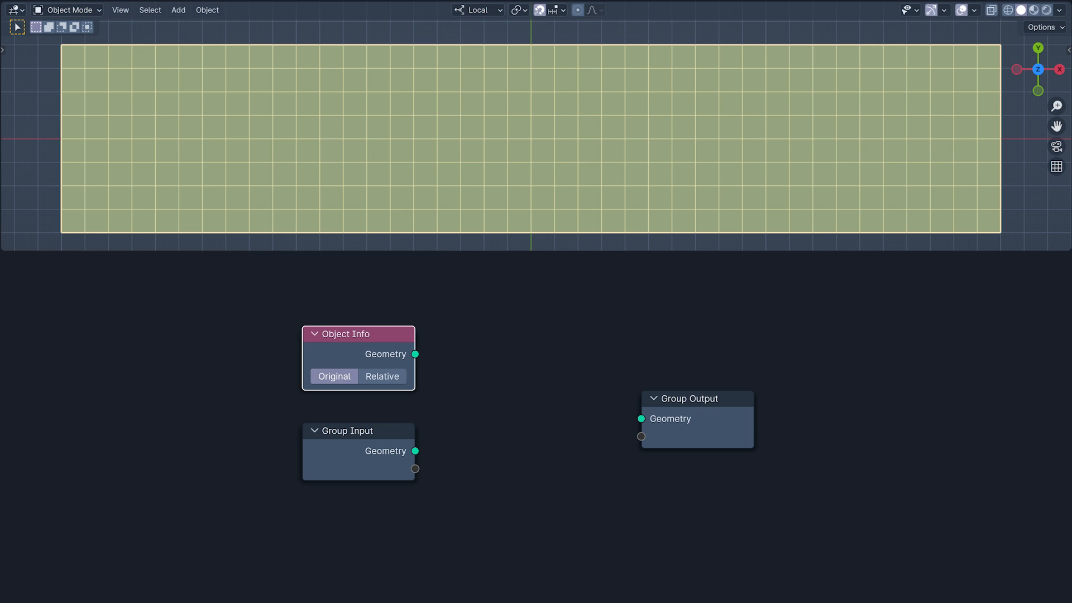
{"action": "left_click_drag", "start_coordinate": [415, 354], "coordinate": [641, 418]}
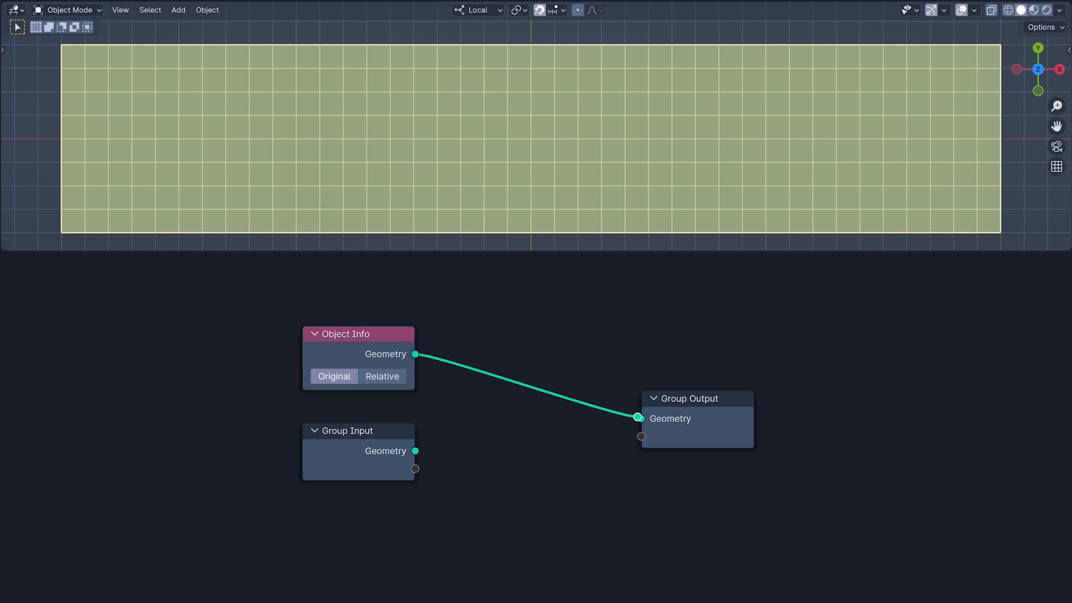
{"action": "right_click_drag", "start_coordinate": [537, 383], "coordinate": [461, 569], "text": "shift"}
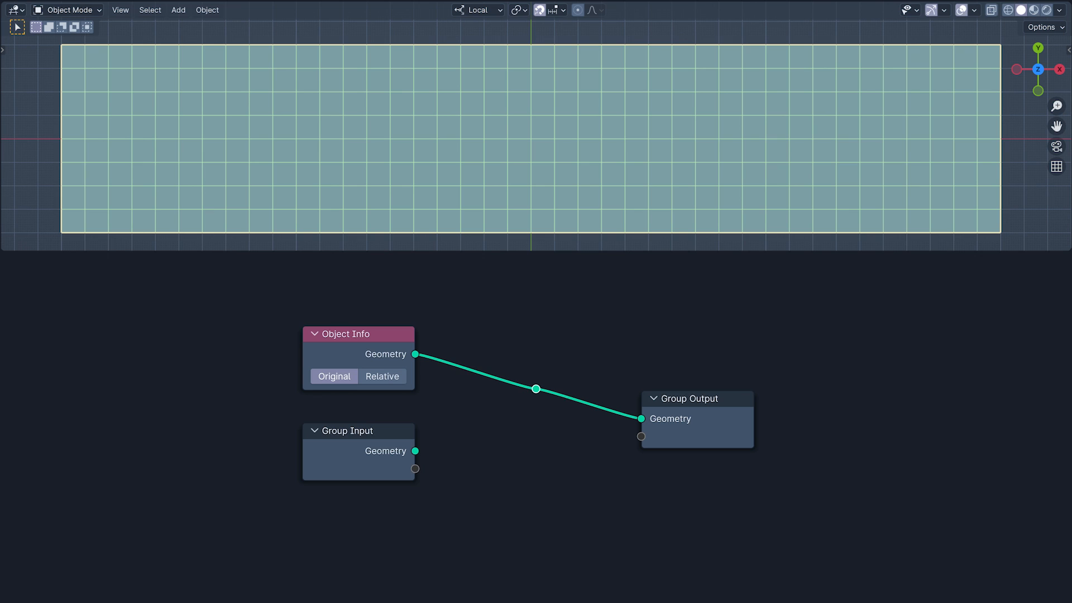
{"action": "left_click_drag", "start_coordinate": [536, 388], "coordinate": [536, 351]}
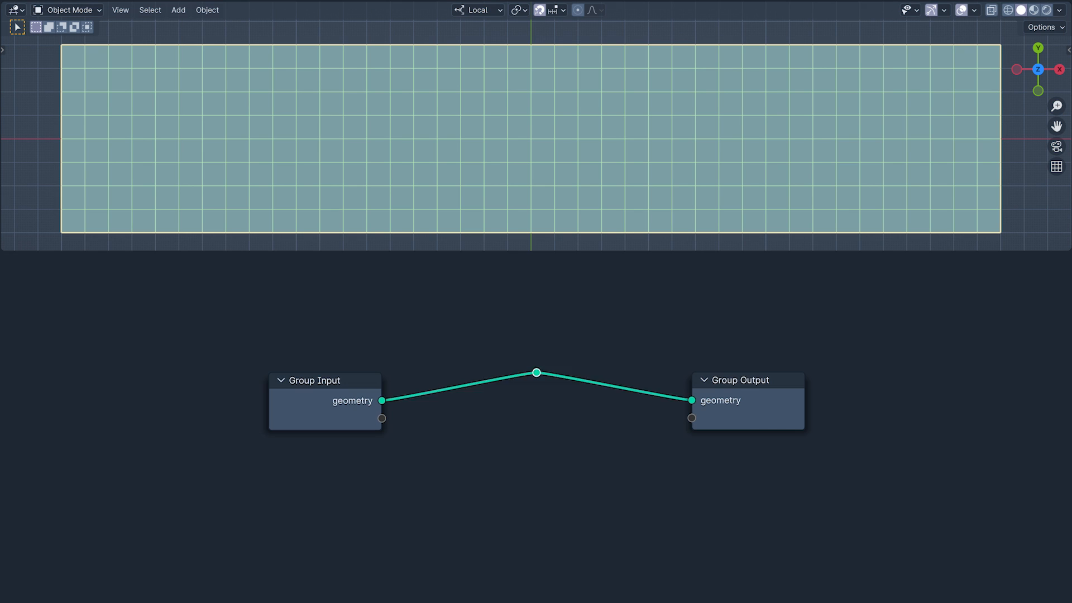
Insert a Separate Geometry node between Group Input and Group Output inside the node group and set its domain to Edge.
{"action": "left_click_drag", "start_coordinate": [536, 371], "coordinate": [535, 400]}
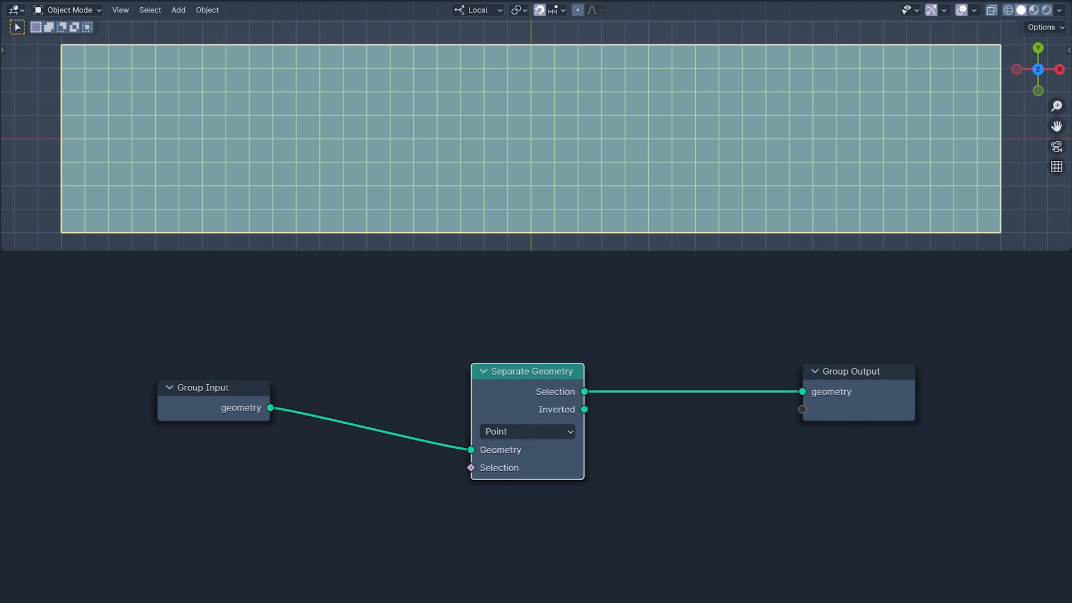
{"action": "left_click", "coordinate": [692, 385]}
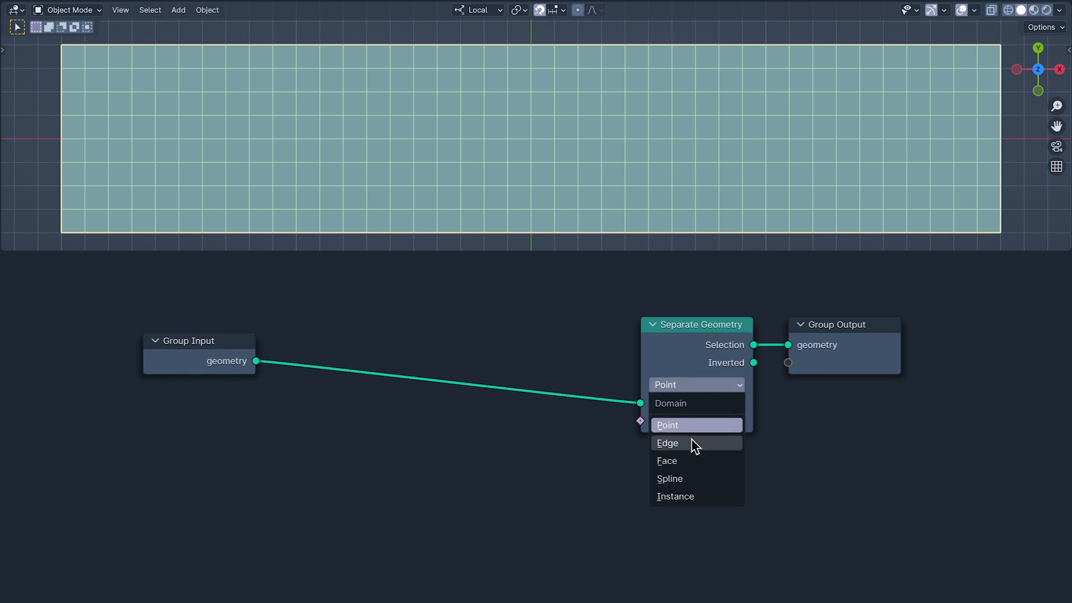
{"action": "left_click", "coordinate": [691, 443]}
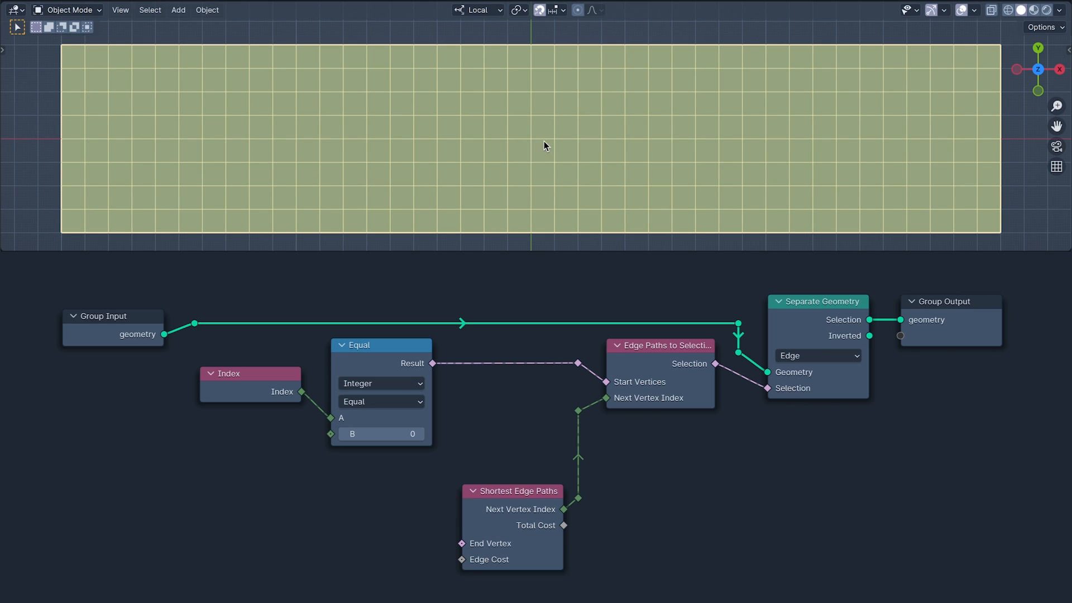
Create a vertex group named "target" on the plane and assign the centre-line vertex five edges in from its +X end.
{"action": "key", "text": "Tab"}
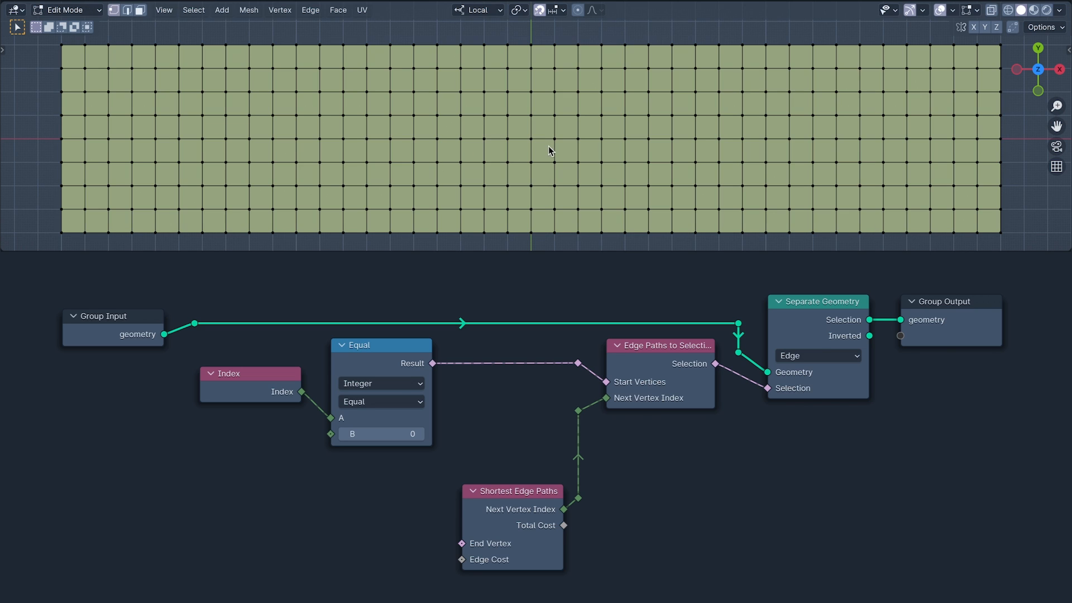
{"action": "left_click_drag", "start_coordinate": [10, 149], "coordinate": [193, 146]}
{"action": "left_click", "coordinate": [181, 274]}
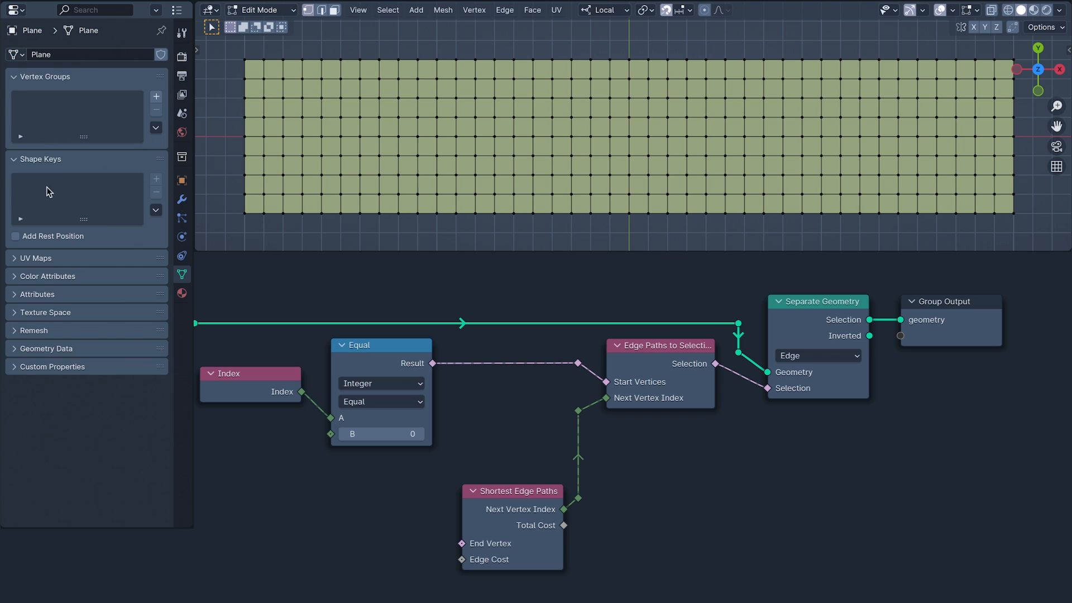
{"action": "left_click", "coordinate": [156, 98]}
{"action": "double_click", "coordinate": [106, 102]}
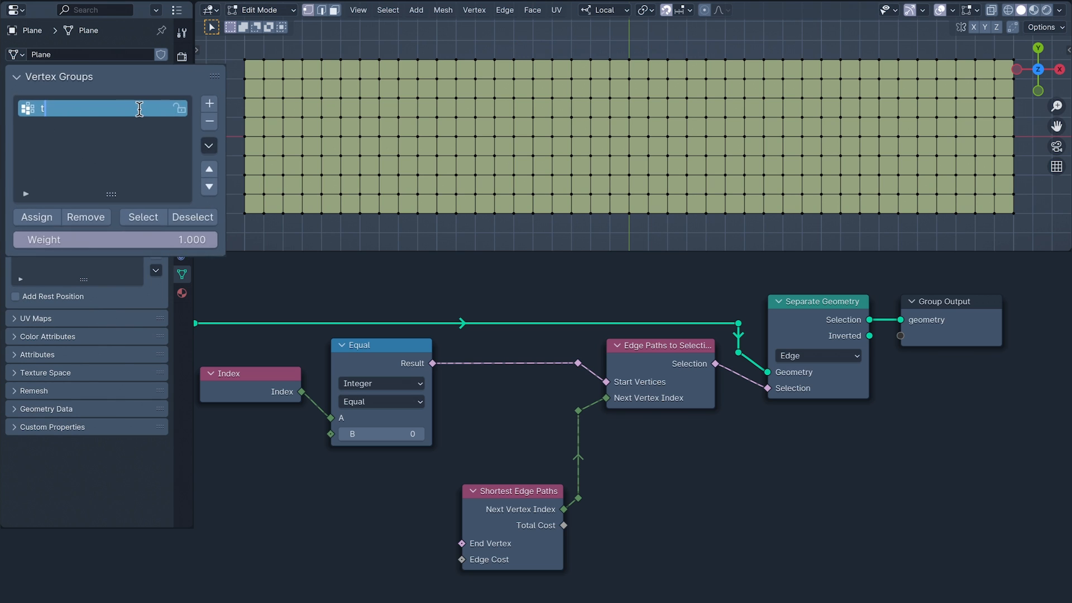
{"action": "type", "text": "target"}
{"action": "key", "text": "Return"}
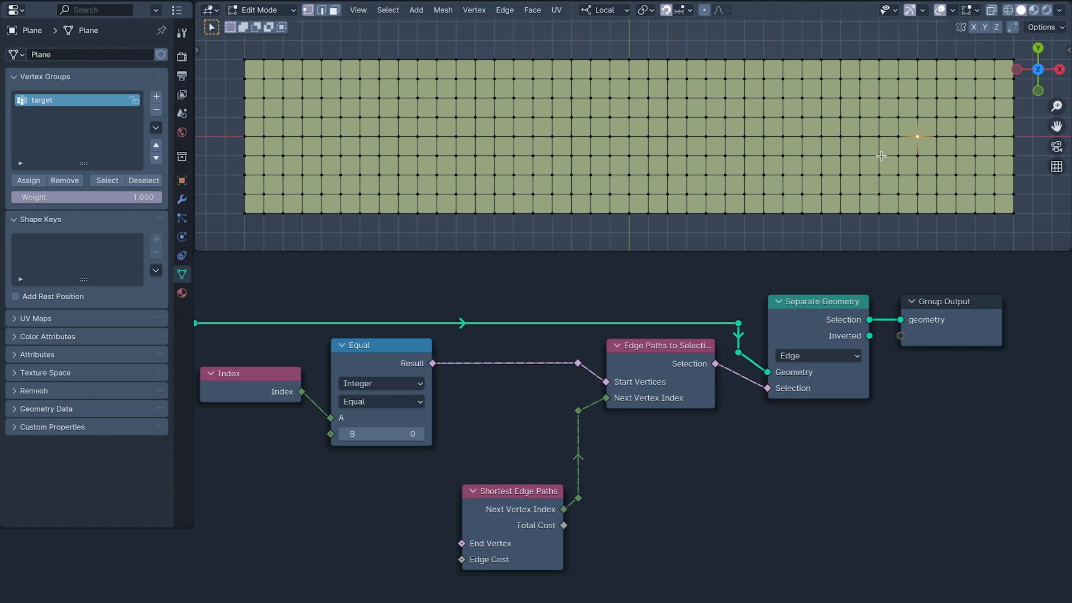
{"action": "left_click", "coordinate": [31, 179]}
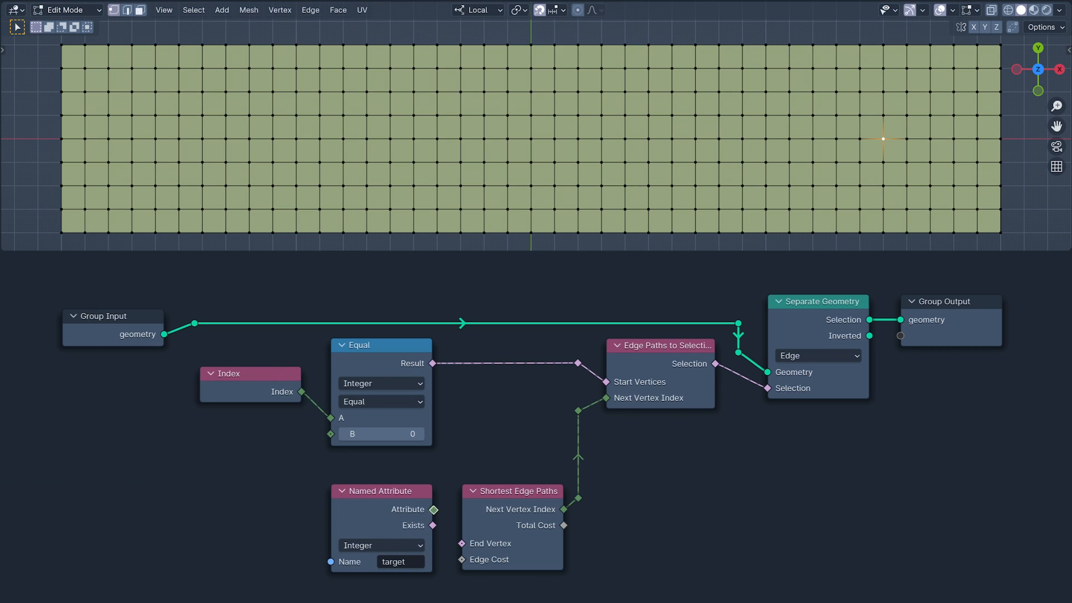
{"action": "key", "text": "Tab"}
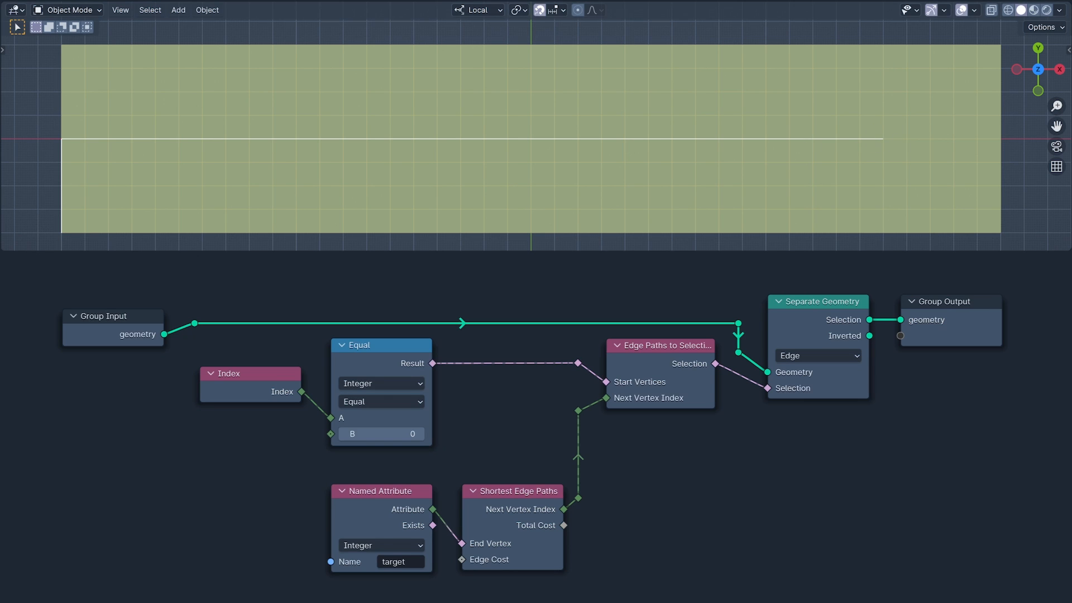
Examine how the shortest path winds around the high-cost edge regions selected on the plane.
{"action": "left_click_drag", "start_coordinate": [517, 249], "coordinate": [522, 437]}
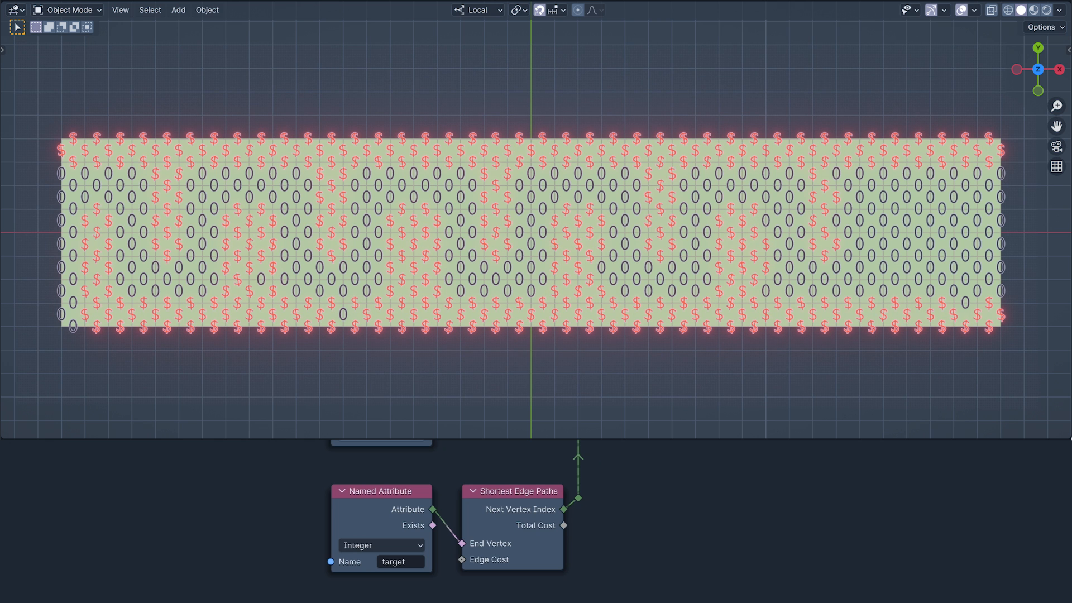
{"action": "key", "text": "Tab"}
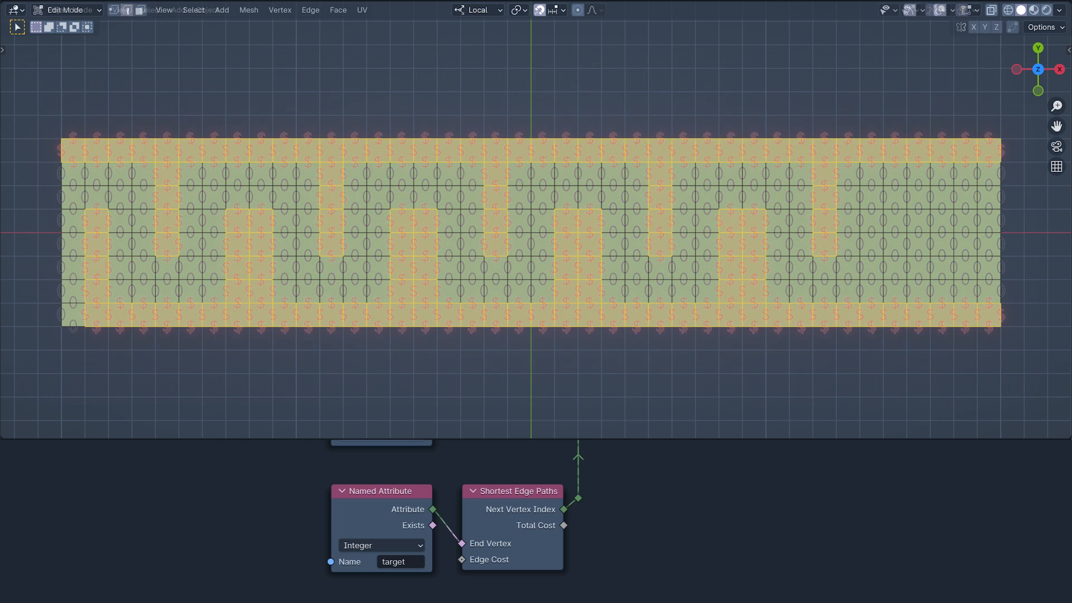
{"action": "key", "text": "Tab"}
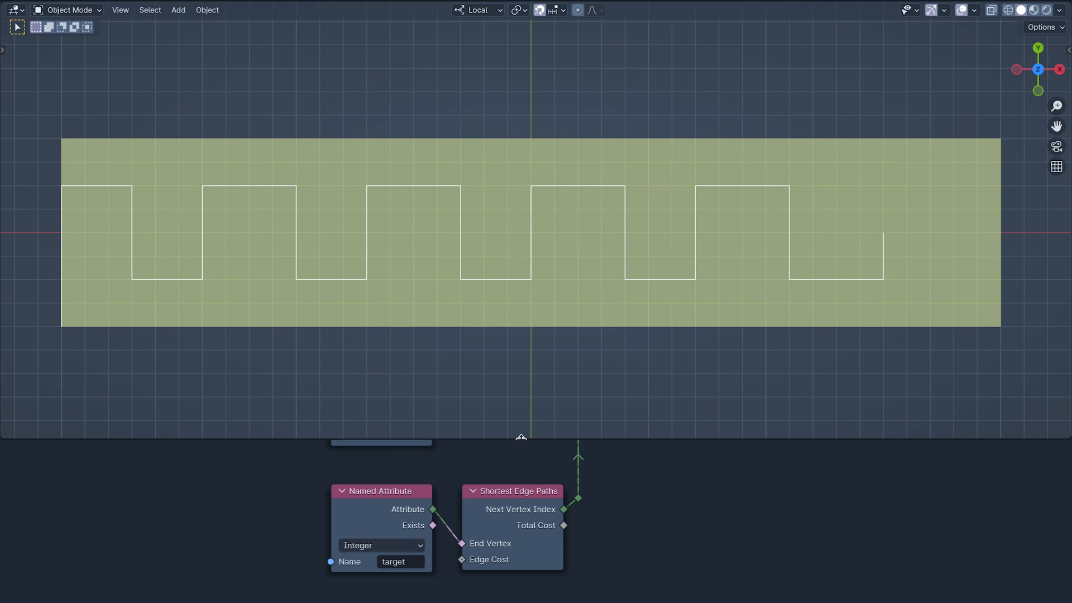
{"action": "left_click_drag", "start_coordinate": [515, 437], "coordinate": [519, 251]}
{"action": "key", "text": "Home"}
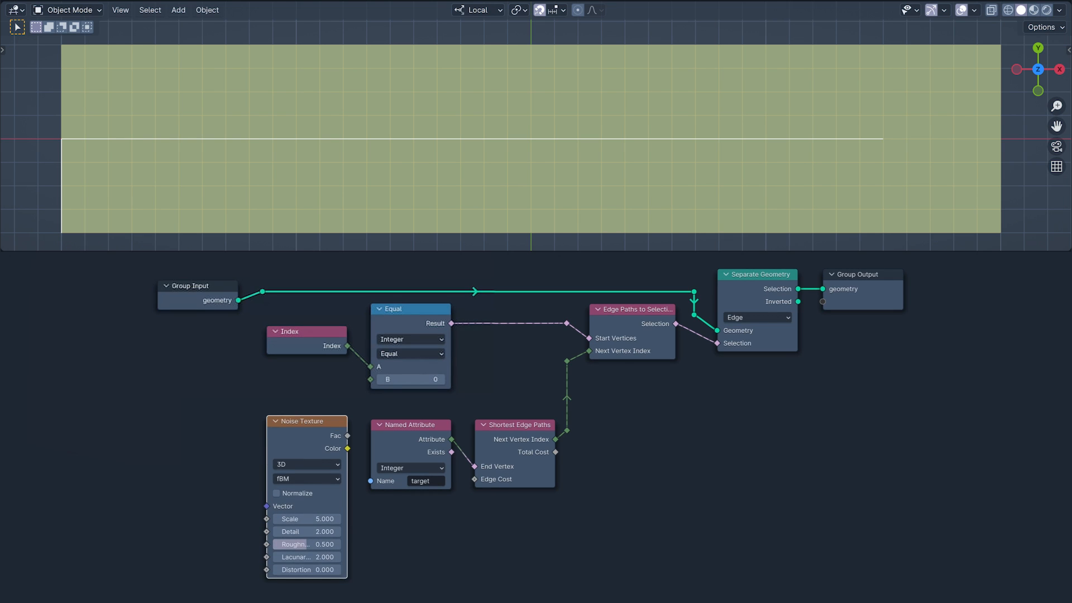
Drive the Edge Cost of Shortest Edge Paths with the Fac of a 4D Noise Texture using detail 5 and roughness 1.
{"action": "left_click", "coordinate": [302, 425]}
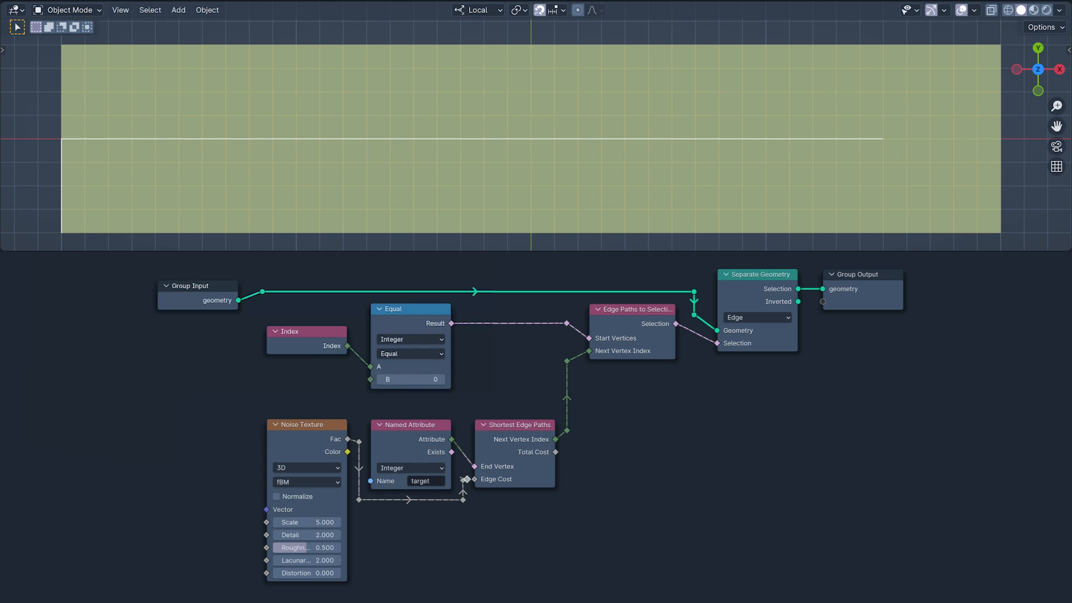
{"action": "left_click_drag", "start_coordinate": [467, 479], "coordinate": [474, 479]}
{"action": "left_click", "coordinate": [307, 467]}
{"action": "left_click", "coordinate": [304, 481]}
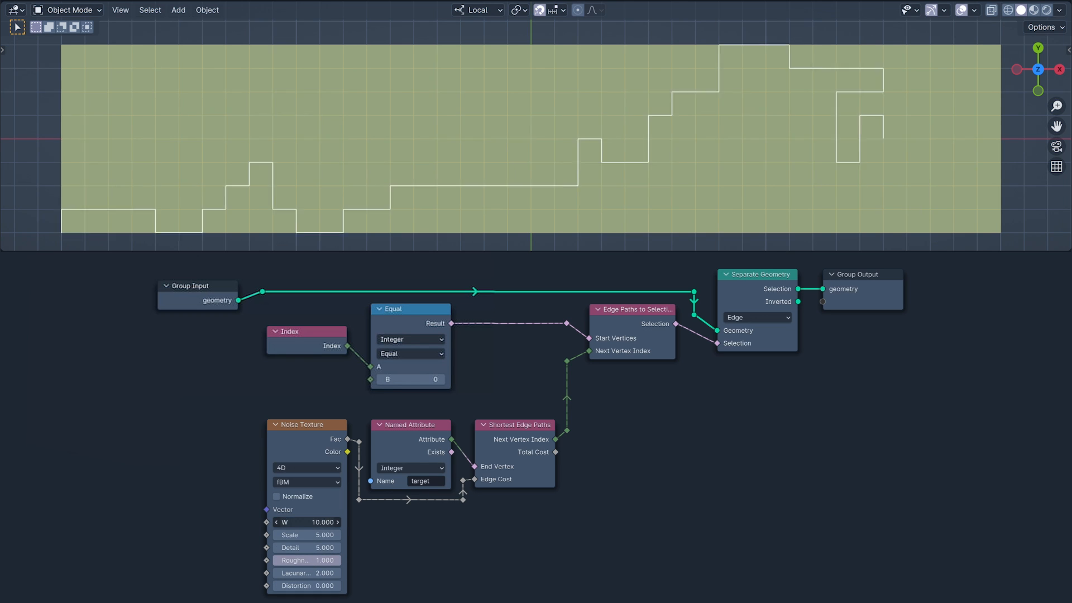
Try other W values on the Noise Texture, reset W to 0, and expose it as a group input named "cost w".
{"action": "mouse_move", "coordinate": [307, 522]}
{"action": "left_mouse_down"}
{"action": "mouse_move", "coordinate": [240, 522]}
{"action": "mouse_move", "coordinate": [313, 520]}
{"action": "left_mouse_up"}
{"action": "key", "text": "BackSpace"}
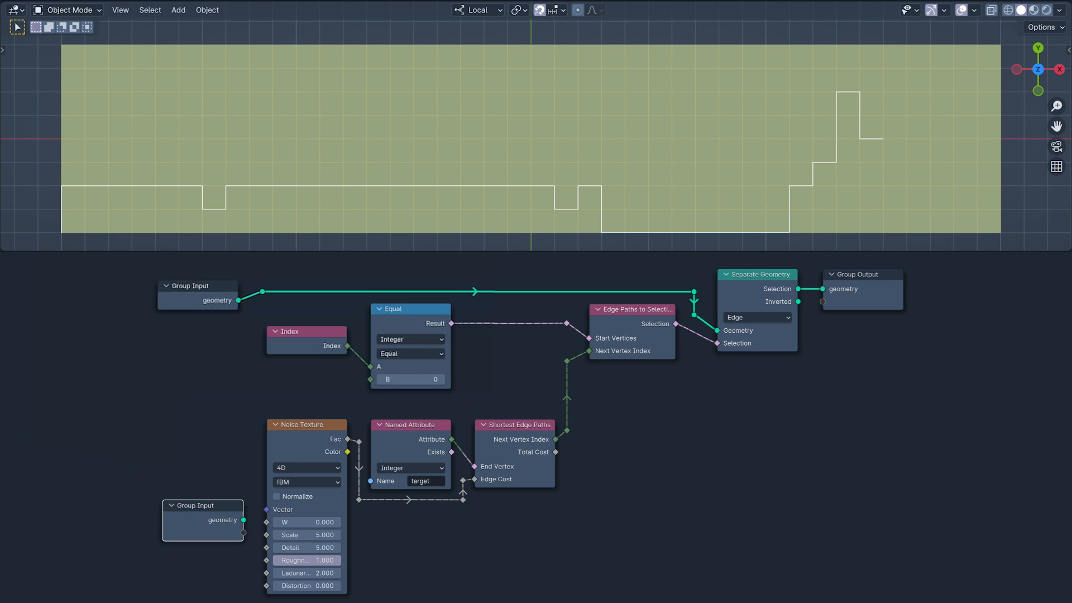
{"action": "left_click_drag", "start_coordinate": [267, 522], "coordinate": [244, 532]}
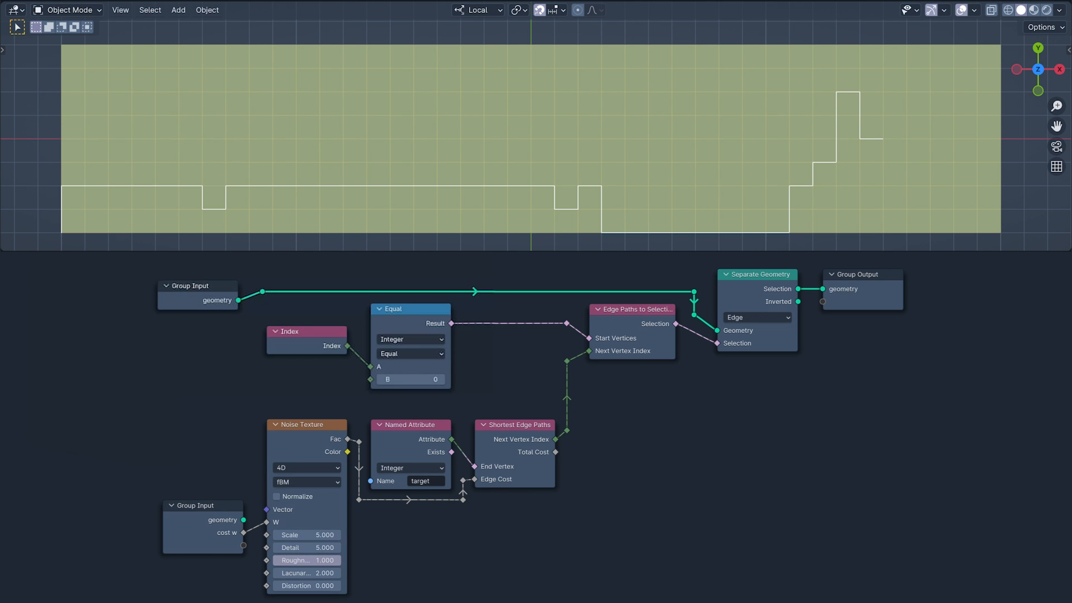
Insert a level 1 Subdivide Mesh after the group input and a Mesh to Curve between Separate Geometry and the group output.
{"action": "left_click", "coordinate": [198, 292]}
{"action": "scroll", "coordinate": [536, 427], "scroll_direction": "up", "scroll_amount": 2}
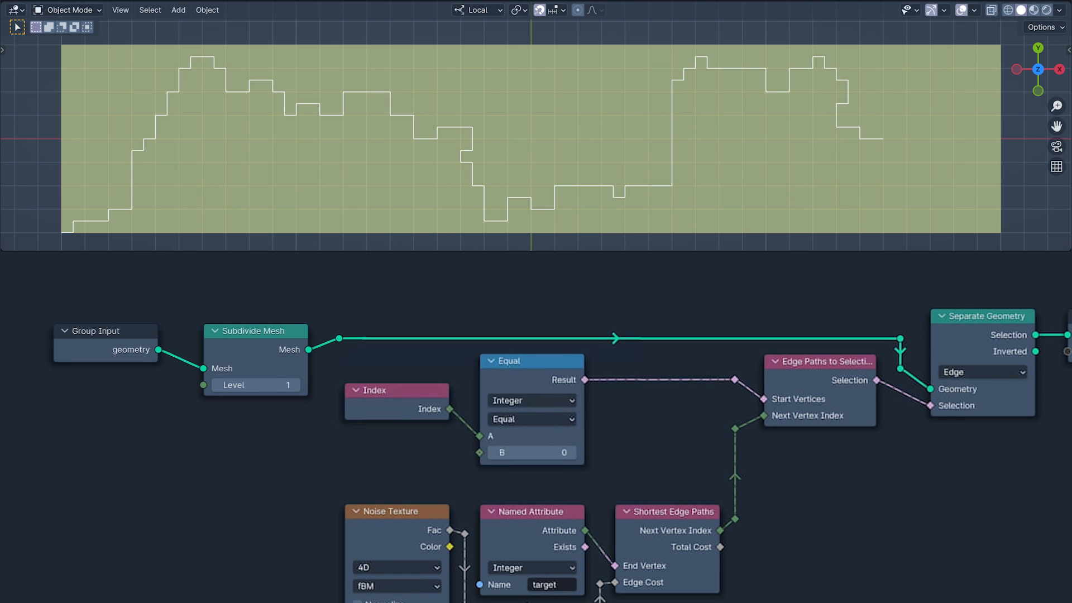
{"action": "middle_click_drag", "start_coordinate": [670, 446], "coordinate": [380, 447]}
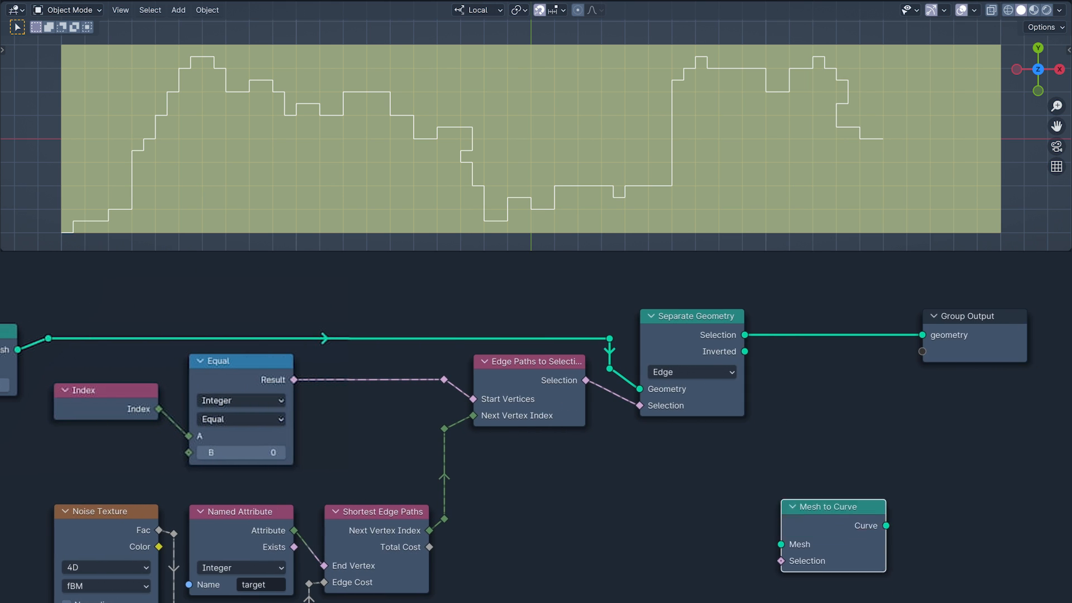
{"action": "left_click", "coordinate": [833, 345]}
{"action": "left_click_drag", "start_coordinate": [765, 290], "coordinate": [977, 397]}
{"action": "left_click_drag", "start_coordinate": [971, 317], "coordinate": [1071, 317]}
{"action": "left_click", "coordinate": [837, 446]}
Insert a second Subdivide Mesh with level 1 between Separate Geometry and Mesh to Curve.
{"action": "middle_click_drag", "start_coordinate": [837, 446], "coordinate": [732, 447]}
{"action": "middle_click_drag", "start_coordinate": [733, 446], "coordinate": [710, 446]}
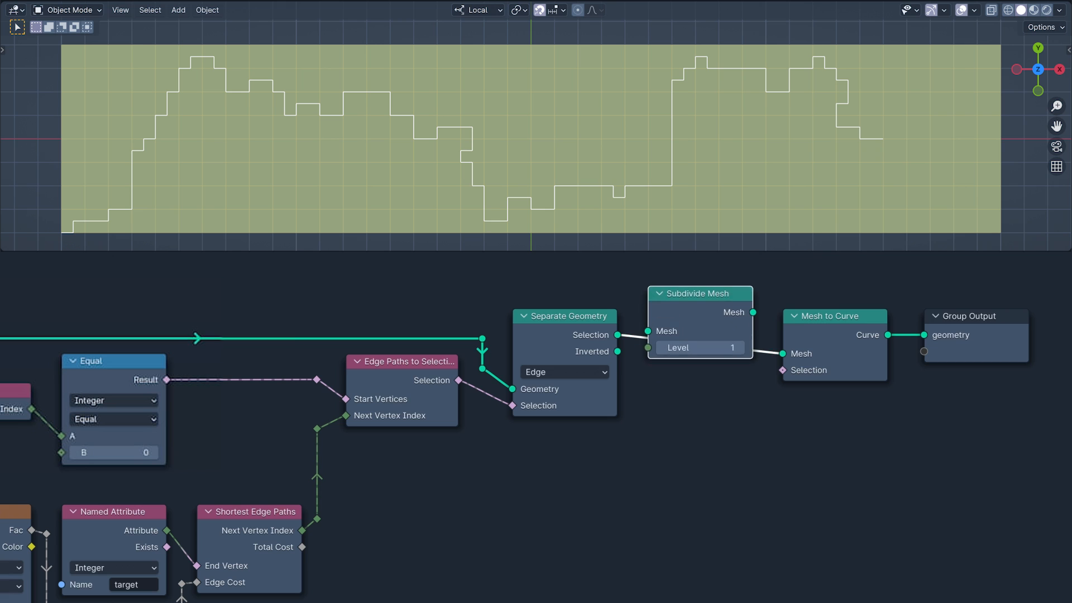
{"action": "left_click", "coordinate": [721, 475]}
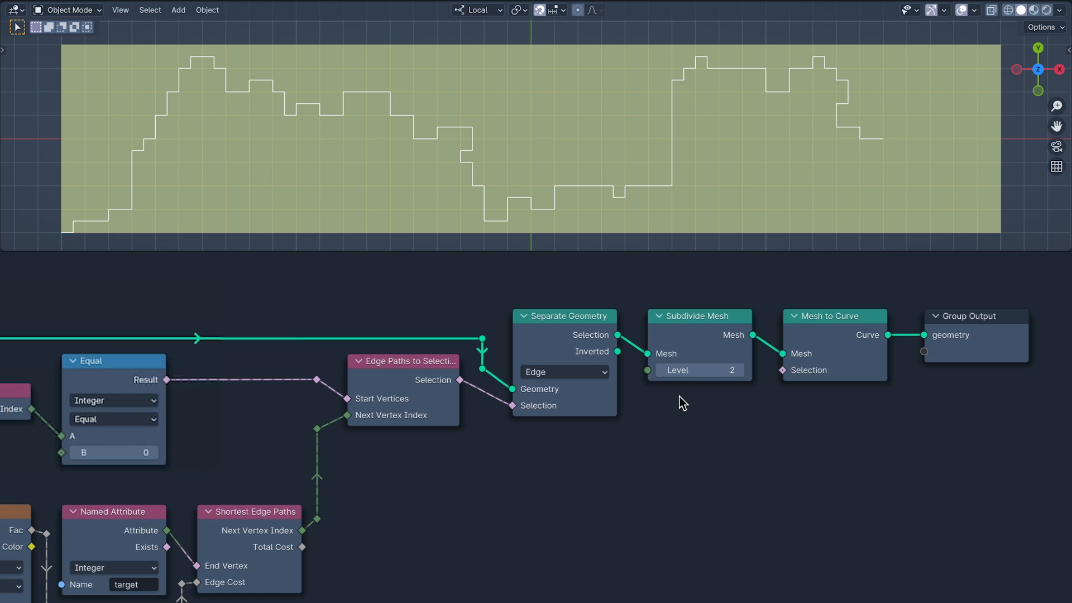
{"action": "left_click", "coordinate": [659, 370]}
Make room after Mesh to Curve and insert a Set Position node before the group output.
{"action": "middle_click_drag", "start_coordinate": [725, 474], "coordinate": [280, 475]}
{"action": "left_click_drag", "start_coordinate": [640, 316], "coordinate": [963, 316]}
{"action": "left_click_drag", "start_coordinate": [818, 602], "coordinate": [818, 301]}
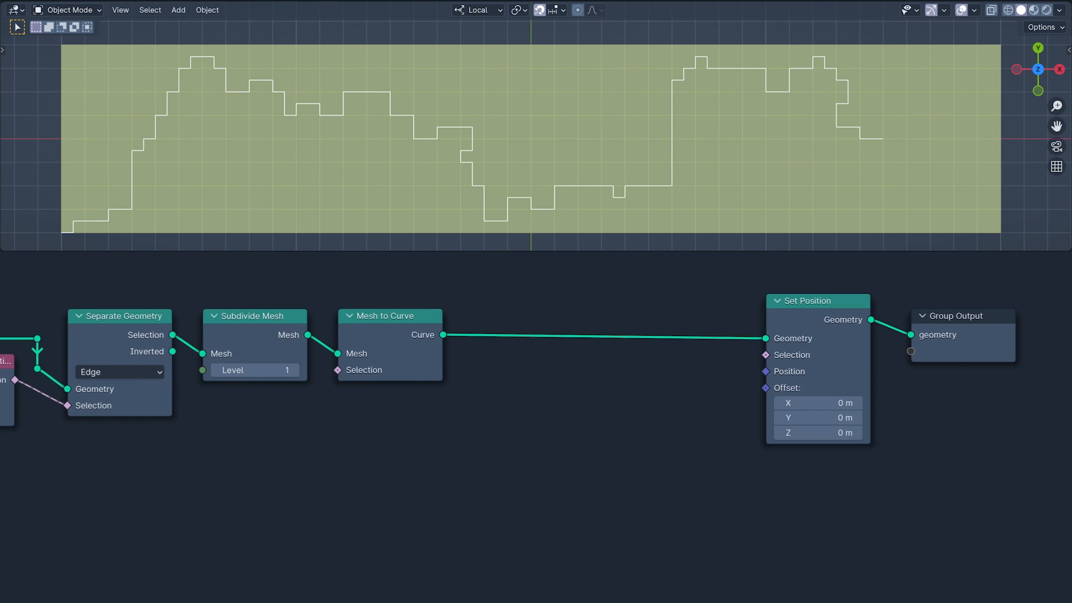
Feed the Position through a Vector Blur Attribute into the Position input of Set Position.
{"action": "left_click_drag", "start_coordinate": [518, 602], "coordinate": [519, 429]}
{"action": "left_click", "coordinate": [518, 442]}
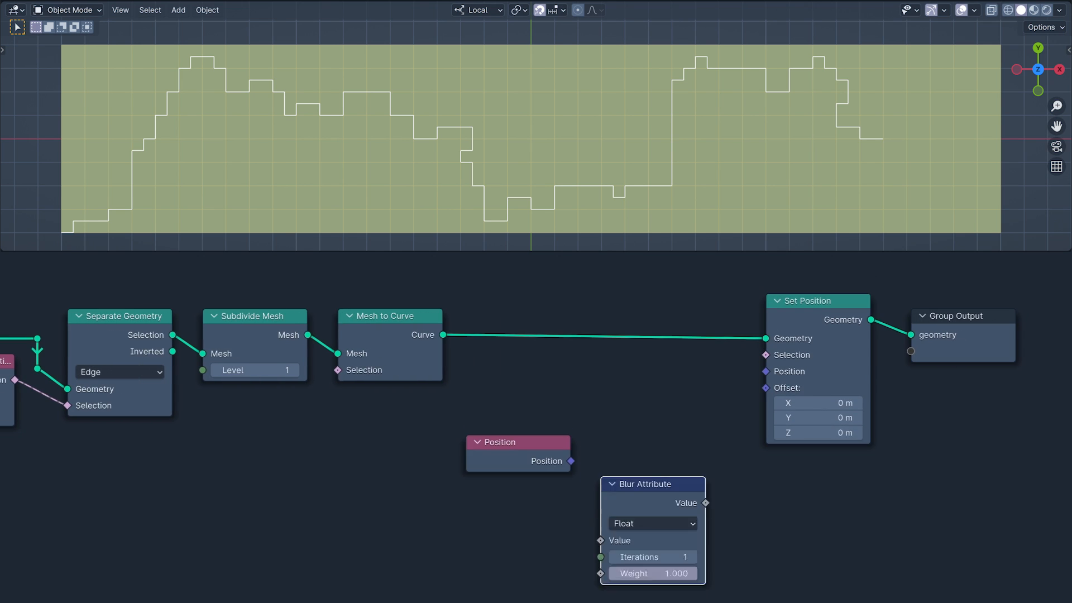
{"action": "left_click", "coordinate": [637, 492]}
{"action": "left_click", "coordinate": [640, 452]}
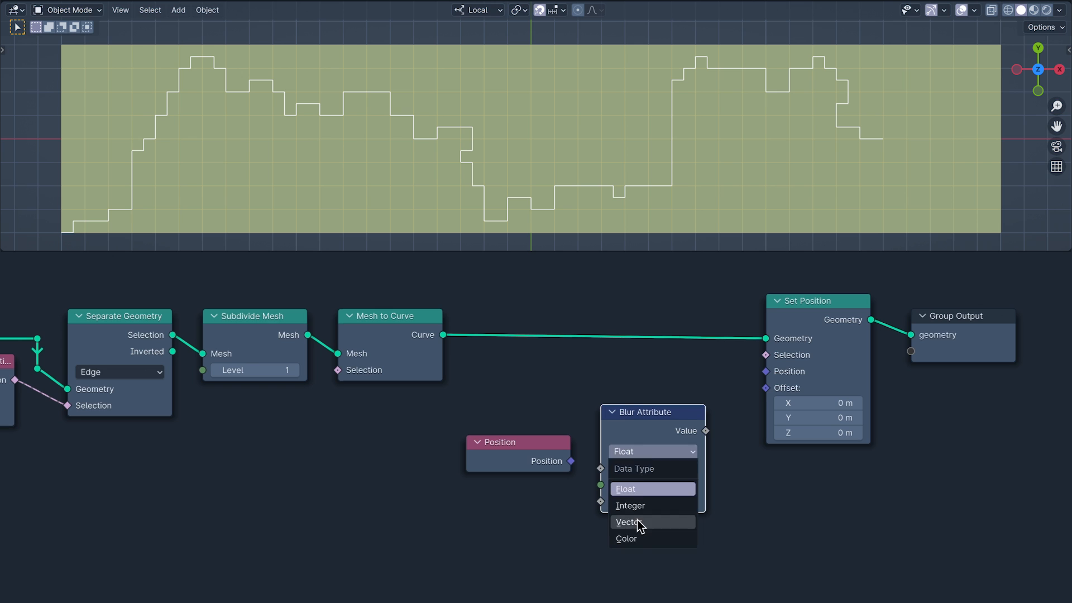
{"action": "left_click", "coordinate": [639, 524]}
{"action": "left_click_drag", "start_coordinate": [571, 461], "coordinate": [572, 463]}
{"action": "left_click_drag", "start_coordinate": [761, 373], "coordinate": [765, 371]}
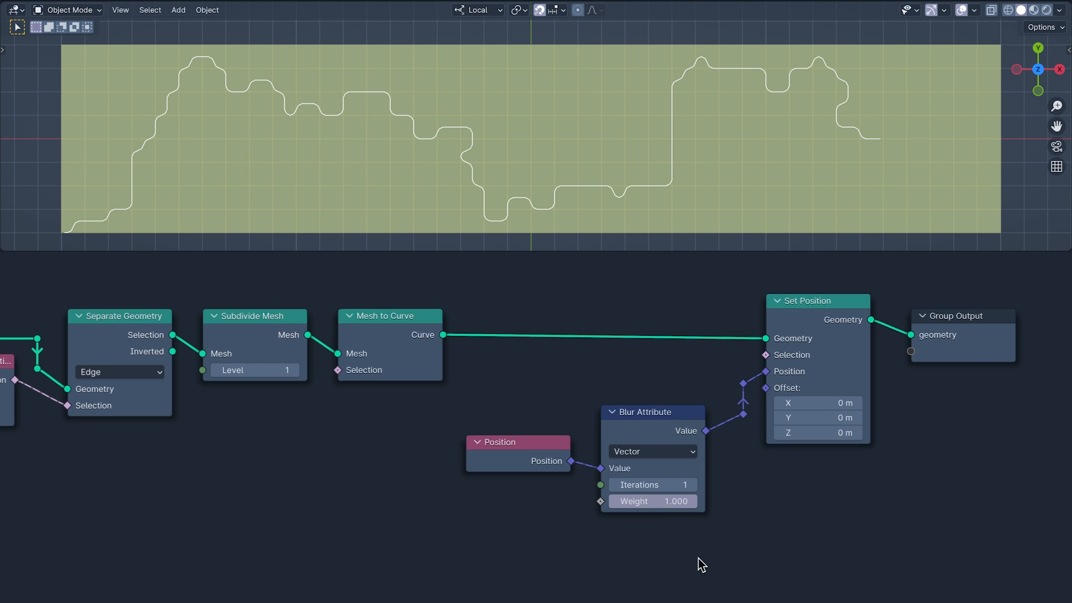
Raise the Blur Attribute iterations to 14.
{"action": "left_click", "coordinate": [693, 485]}
{"action": "left_click", "coordinate": [693, 484]}
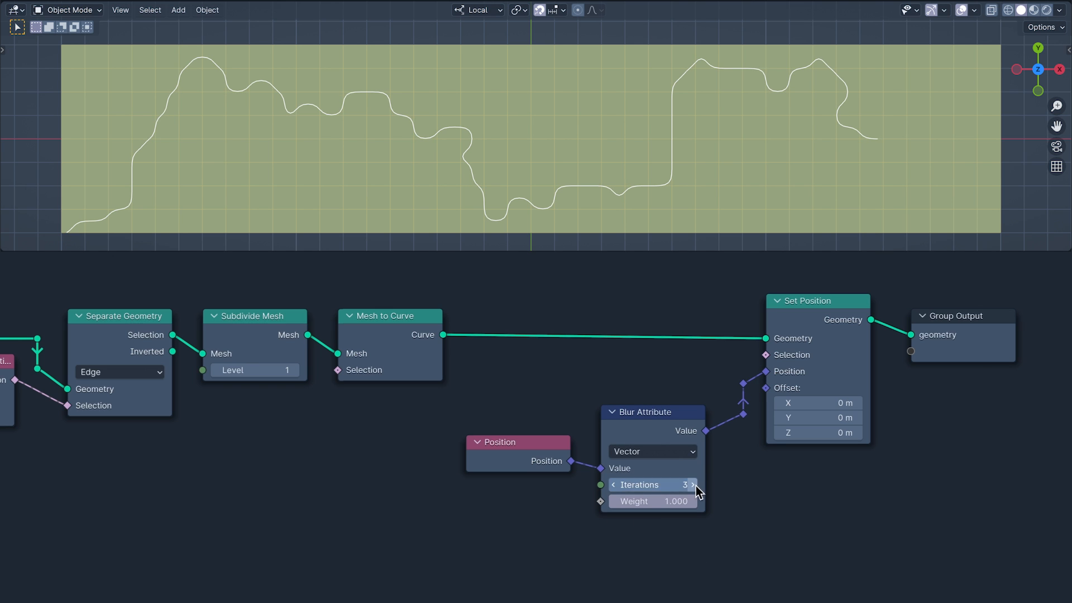
{"action": "left_click", "coordinate": [693, 485]}
{"action": "left_click", "coordinate": [692, 484]}
{"action": "left_click", "coordinate": [693, 485]}
{"action": "left_click", "coordinate": [696, 486]}
{"action": "left_click", "coordinate": [696, 486]}
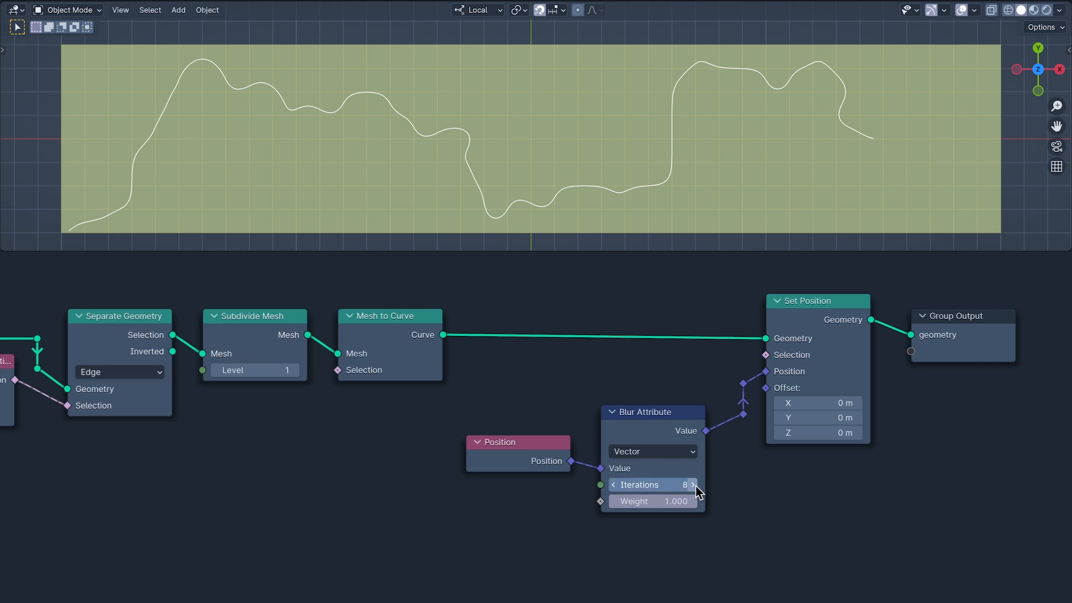
{"action": "left_click", "coordinate": [696, 485]}
{"action": "left_click", "coordinate": [695, 485]}
{"action": "left_click", "coordinate": [695, 486]}
{"action": "left_click", "coordinate": [696, 486]}
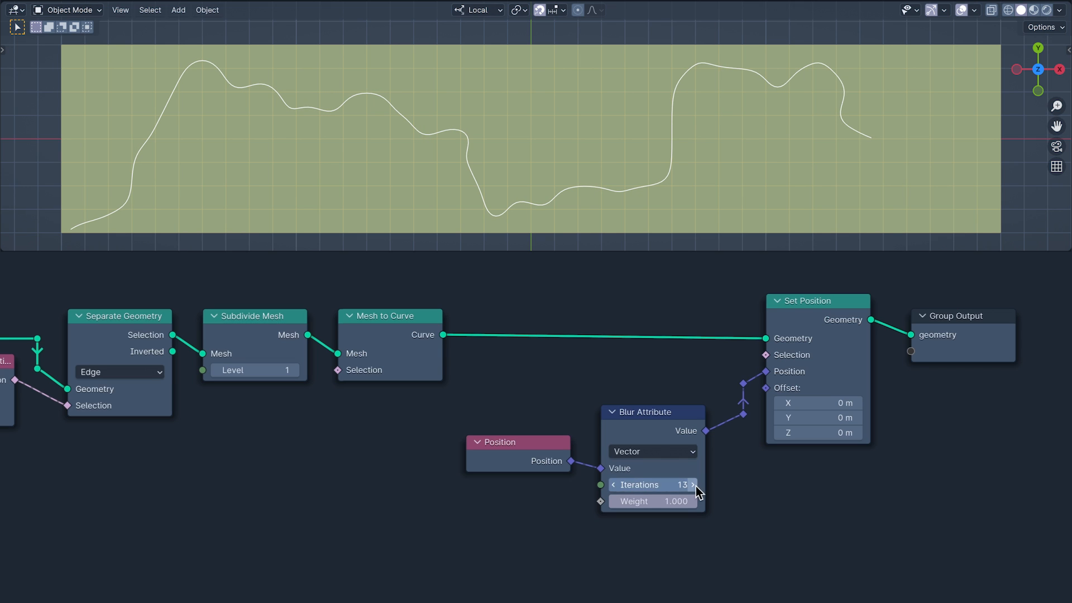
{"action": "left_click", "coordinate": [695, 485]}
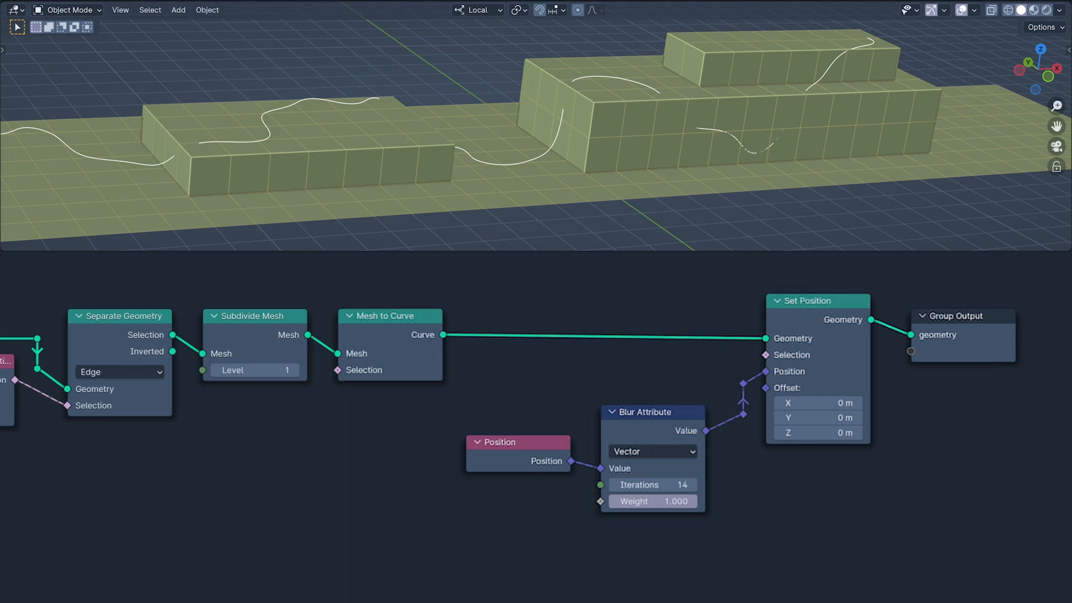
Store the signed edge angle of the subdivided input mesh as a float point attribute named "signed".
{"action": "middle_click_drag", "start_coordinate": [5, 474], "coordinate": [1066, 475]}
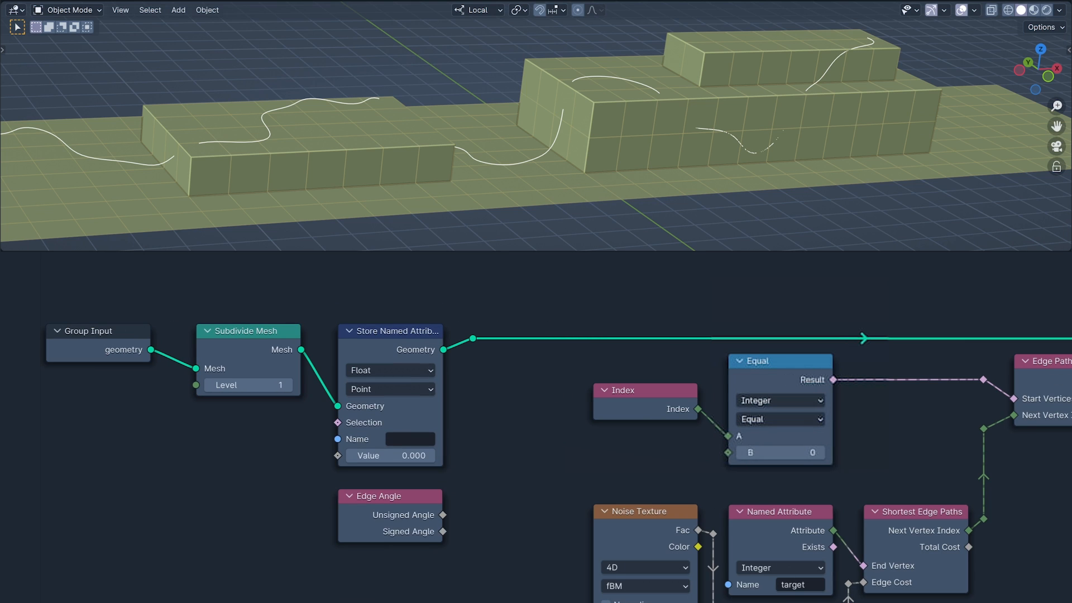
{"action": "left_click", "coordinate": [409, 439]}
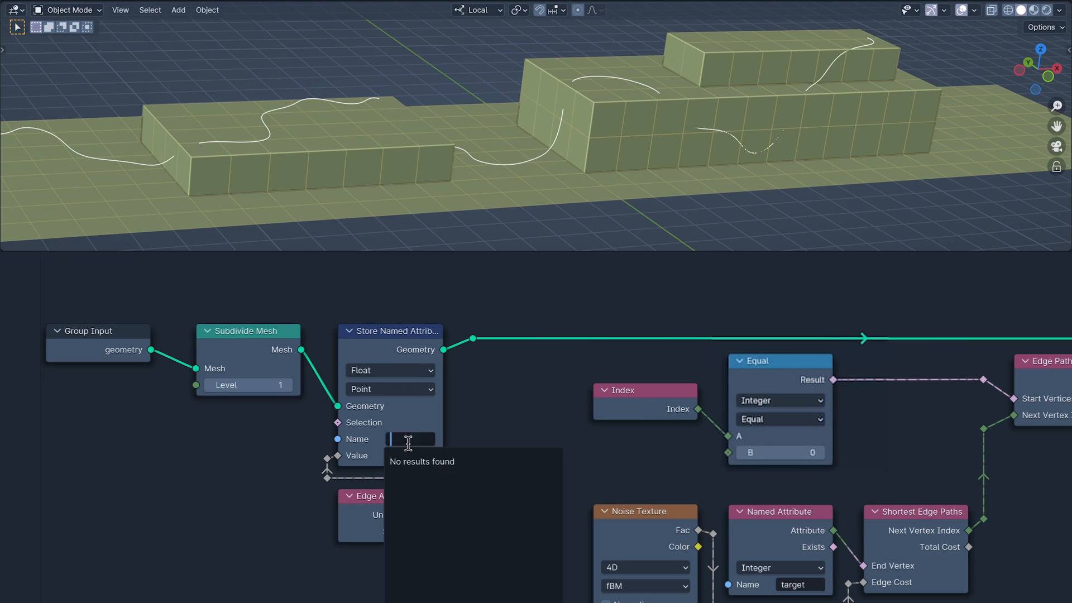
{"action": "type", "text": "signed"}
{"action": "key", "text": "Return"}
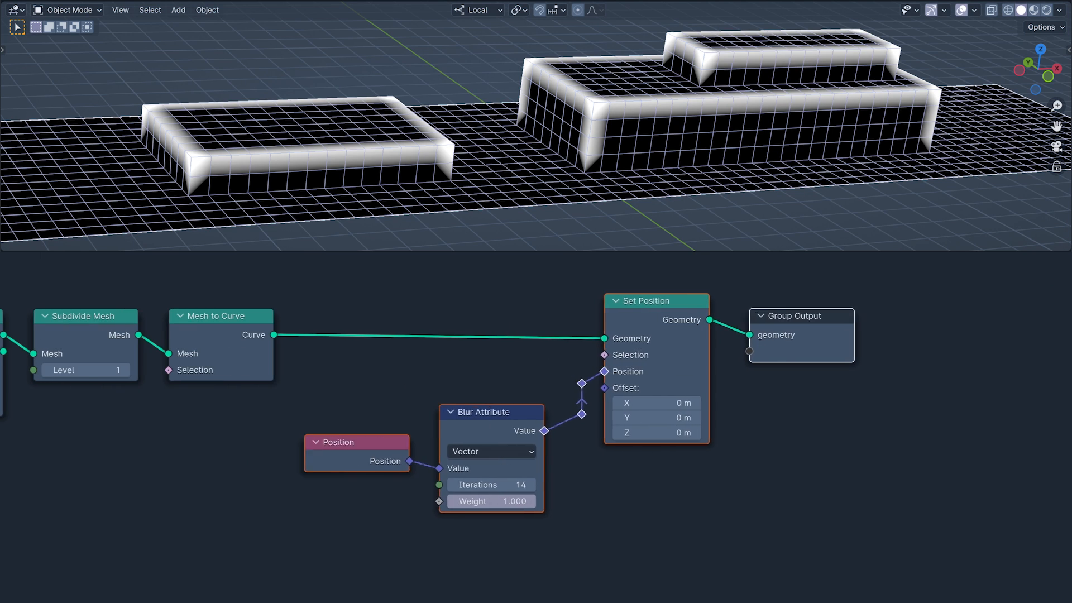
Shift the Position, Blur Attribute, Set Position and Group Output nodes away from Mesh to Curve and raise the geometry link with two reroutes.
{"action": "key", "text": "g"}
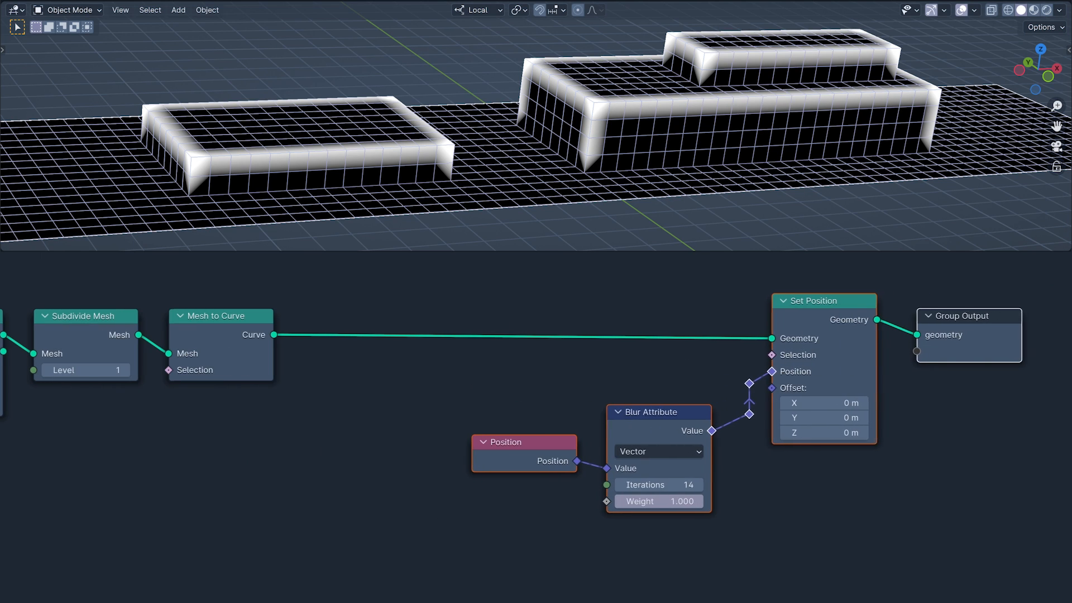
{"action": "key", "text": "alt+a"}
{"action": "right_click_drag", "start_coordinate": [313, 321], "coordinate": [313, 353], "text": "shift"}
{"action": "left_click_drag", "start_coordinate": [313, 337], "coordinate": [314, 314]}
{"action": "right_click_drag", "start_coordinate": [723, 321], "coordinate": [722, 353], "text": "shift"}
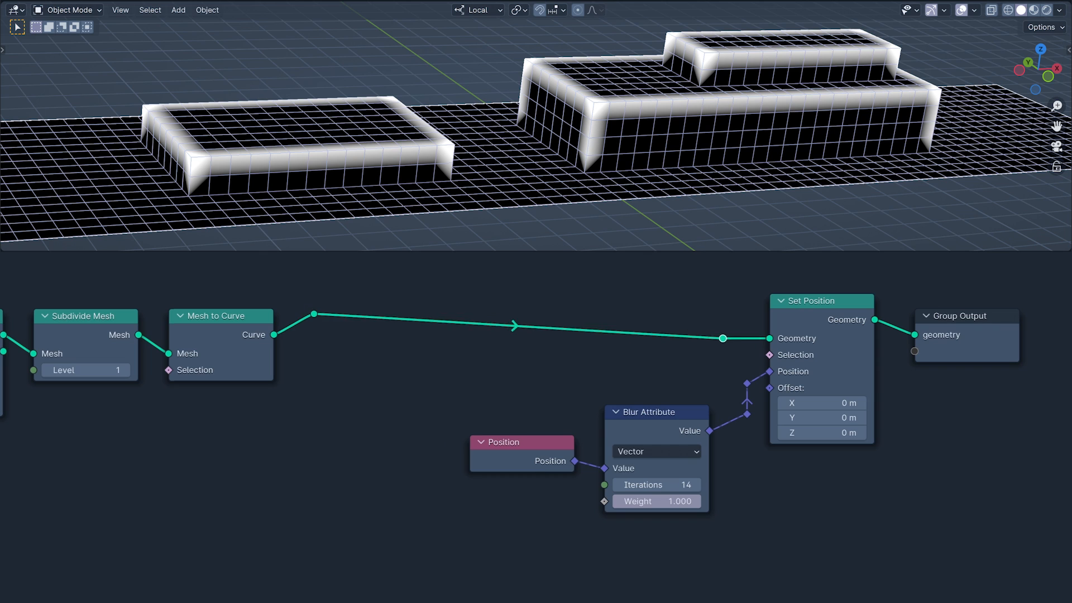
{"action": "left_click_drag", "start_coordinate": [723, 338], "coordinate": [722, 314]}
Stack the Position node above Blur Attribute and route its link around to the Value input with reroutes.
{"action": "mouse_move", "coordinate": [589, 452]}
{"action": "right_mouse_down", "text": "shift"}
{"action": "mouse_move", "coordinate": [589, 477]}
{"action": "mouse_move", "coordinate": [588, 452]}
{"action": "right_mouse_up", "text": "shift"}
{"action": "left_click", "coordinate": [521, 443], "text": "shift"}
{"action": "left_click_drag", "start_coordinate": [522, 442], "coordinate": [522, 337]}
{"action": "right_click_drag", "start_coordinate": [578, 397], "coordinate": [600, 398], "text": "shift"}
{"action": "left_click_drag", "start_coordinate": [522, 337], "coordinate": [659, 337]}
{"action": "left_click_drag", "start_coordinate": [659, 337], "coordinate": [657, 338]}
Drive the Blur Attribute Weight with the float Named Attribute "signed" passed through a Map Range node.
{"action": "left_click_drag", "start_coordinate": [339, 426], "coordinate": [339, 436]}
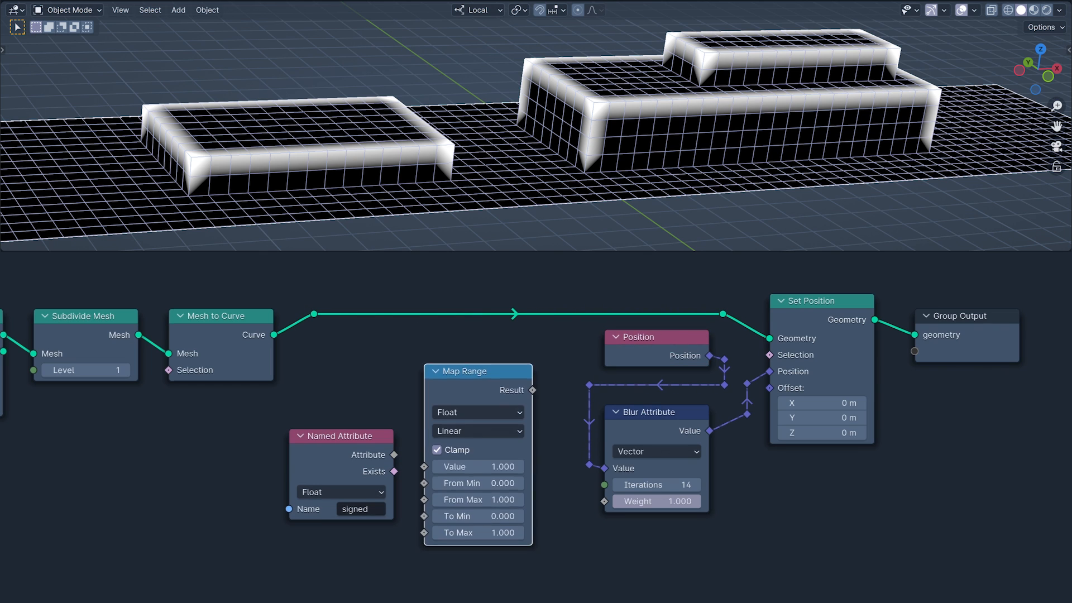
{"action": "left_click_drag", "start_coordinate": [477, 371], "coordinate": [478, 346]}
{"action": "left_click_drag", "start_coordinate": [394, 455], "coordinate": [425, 441]}
{"action": "left_click_drag", "start_coordinate": [533, 364], "coordinate": [559, 395]}
{"action": "left_click_drag", "start_coordinate": [580, 494], "coordinate": [604, 501]}
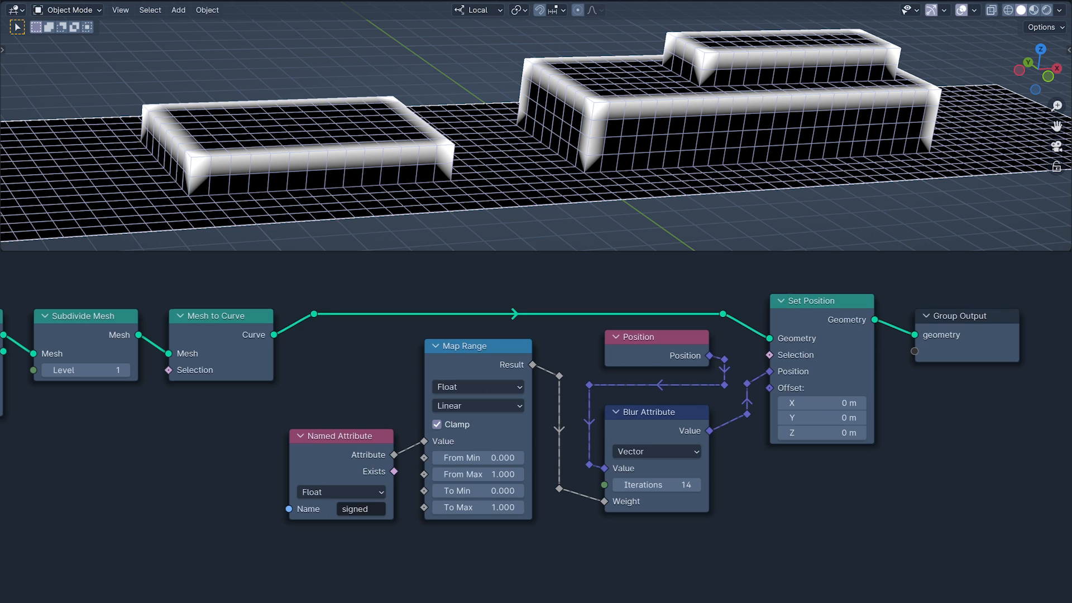
Set the Map Range From Min to 0.5 and From Max to 0.
{"action": "type", "text": "0.5"}
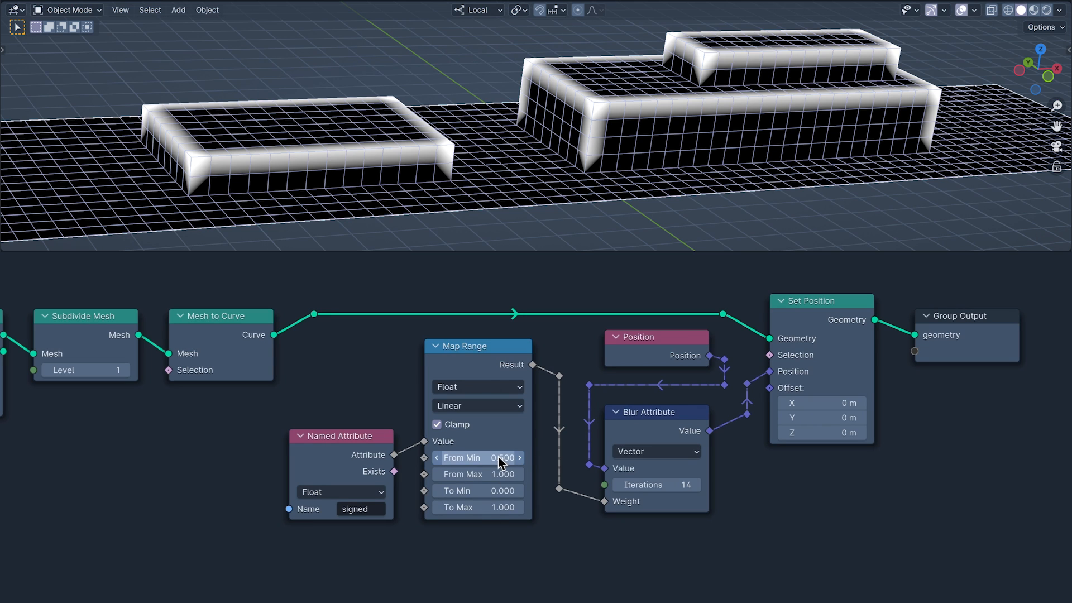
{"action": "key", "text": "Tab"}
{"action": "type", "text": "0"}
{"action": "key", "text": "Return"}
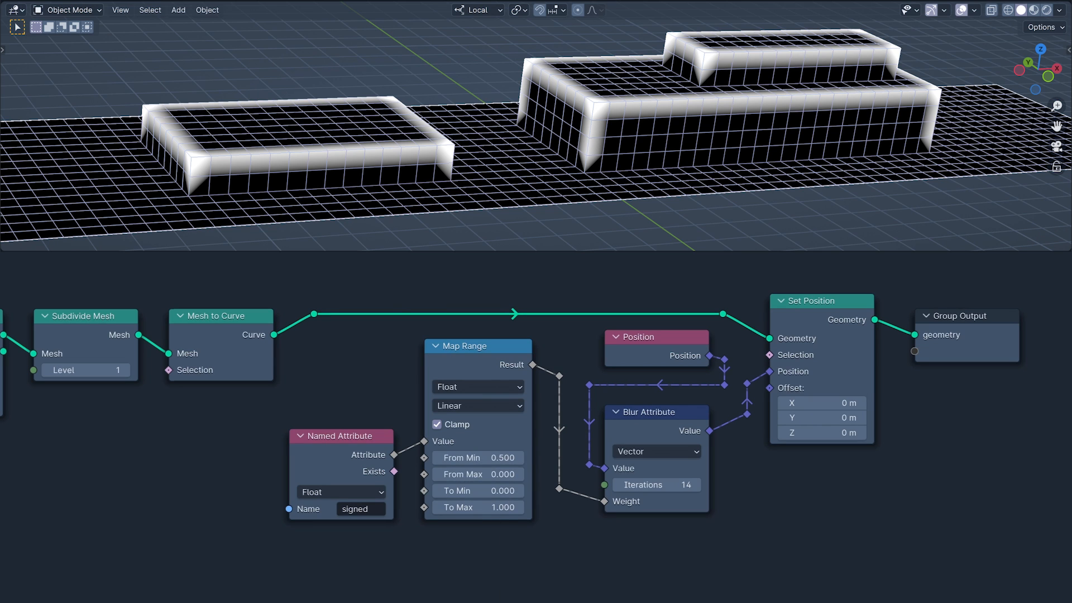
Make room before the group output and insert a Set Spline Type node set to Bézier after Set Position.
{"action": "middle_click_drag", "start_coordinate": [960, 316], "coordinate": [728, 316]}
{"action": "left_click_drag", "start_coordinate": [751, 316], "coordinate": [952, 316]}
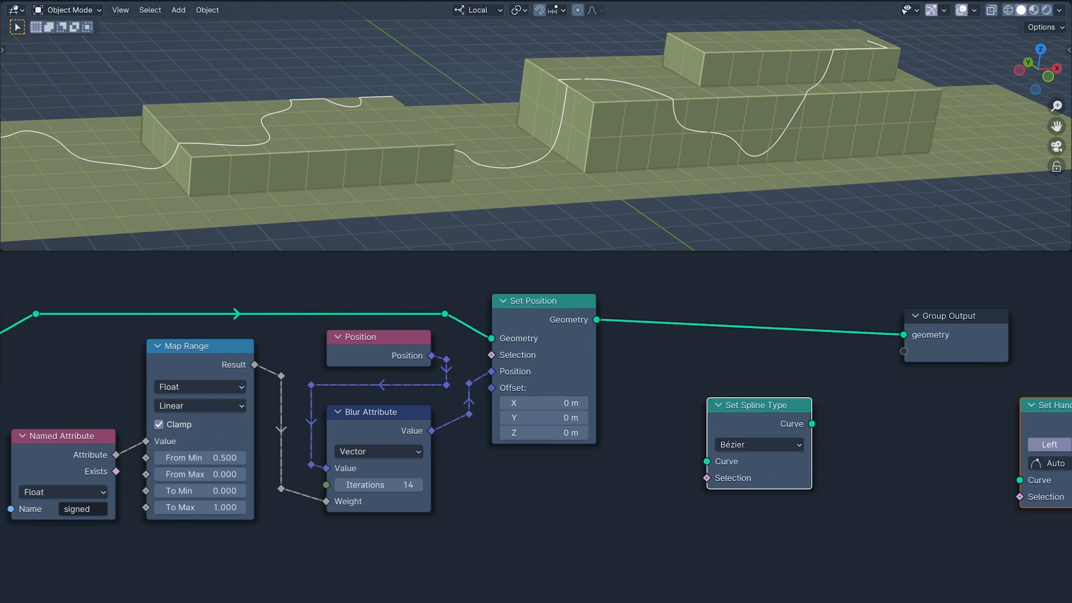
{"action": "left_click_drag", "start_coordinate": [809, 401], "coordinate": [809, 301]}
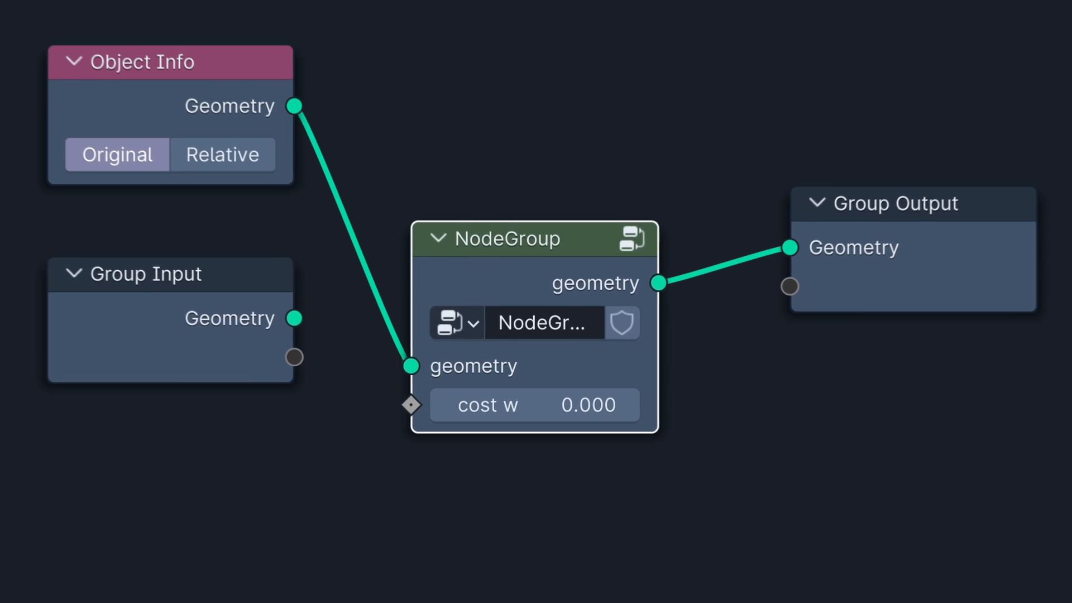
Rename the node group as path and expose its "cost w" value as an input of the main node tree.
{"action": "double_click", "coordinate": [559, 355]}
{"action": "key", "text": "BackSpace"}
{"action": "type", "text": "path"}
{"action": "key", "text": "Return"}
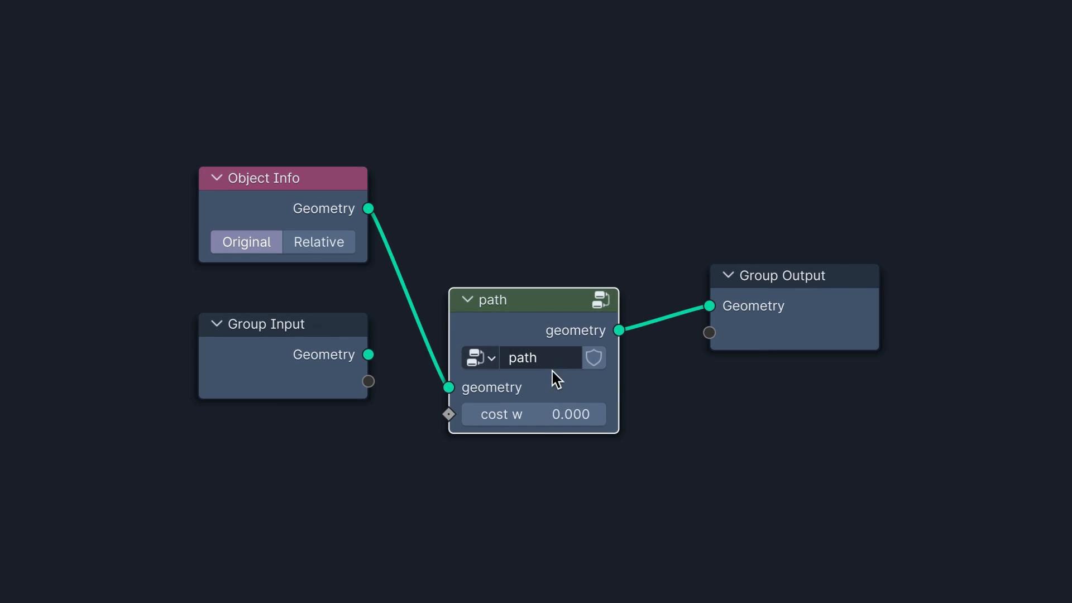
{"action": "left_click_drag", "start_coordinate": [448, 415], "coordinate": [368, 381]}
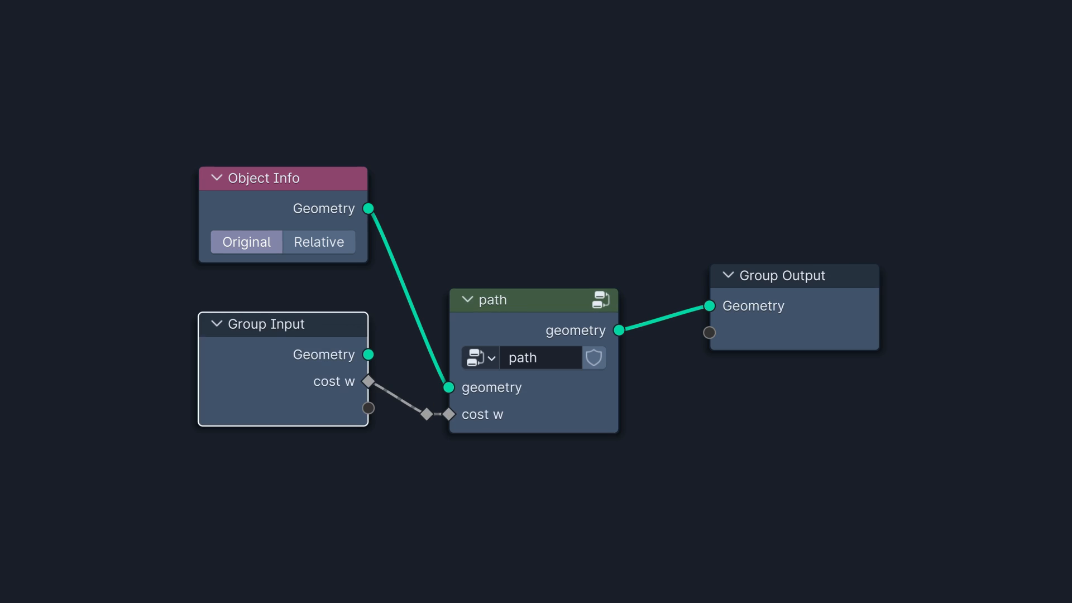
Tidy the geometry links into and out of the path group with reroutes.
{"action": "right_click_drag", "start_coordinate": [416, 357], "coordinate": [453, 357], "text": "shift"}
{"action": "left_click_drag", "start_coordinate": [433, 357], "coordinate": [416, 362]}
{"action": "right_click_drag", "start_coordinate": [373, 260], "coordinate": [411, 259], "text": "shift"}
{"action": "left_click_drag", "start_coordinate": [390, 260], "coordinate": [416, 260]}
{"action": "right_click_drag", "start_coordinate": [669, 295], "coordinate": [669, 341], "text": "shift"}
{"action": "left_click_drag", "start_coordinate": [670, 317], "coordinate": [670, 328]}
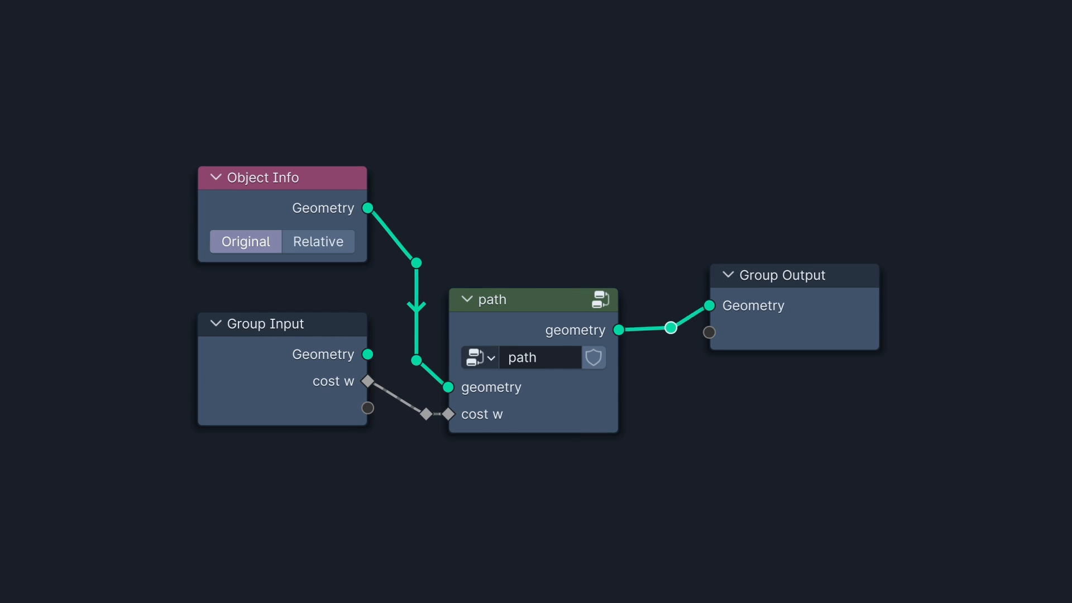
Move the path group and its linked input nodes away from the group output to free space on the outgoing geometry link.
{"action": "left_click", "coordinate": [534, 299]}
{"action": "key", "text": "l"}
{"action": "key", "text": "l"}
{"action": "key", "text": "l"}
{"action": "left_click_drag", "start_coordinate": [534, 299], "coordinate": [305, 300]}
{"action": "left_click", "coordinate": [574, 290]}
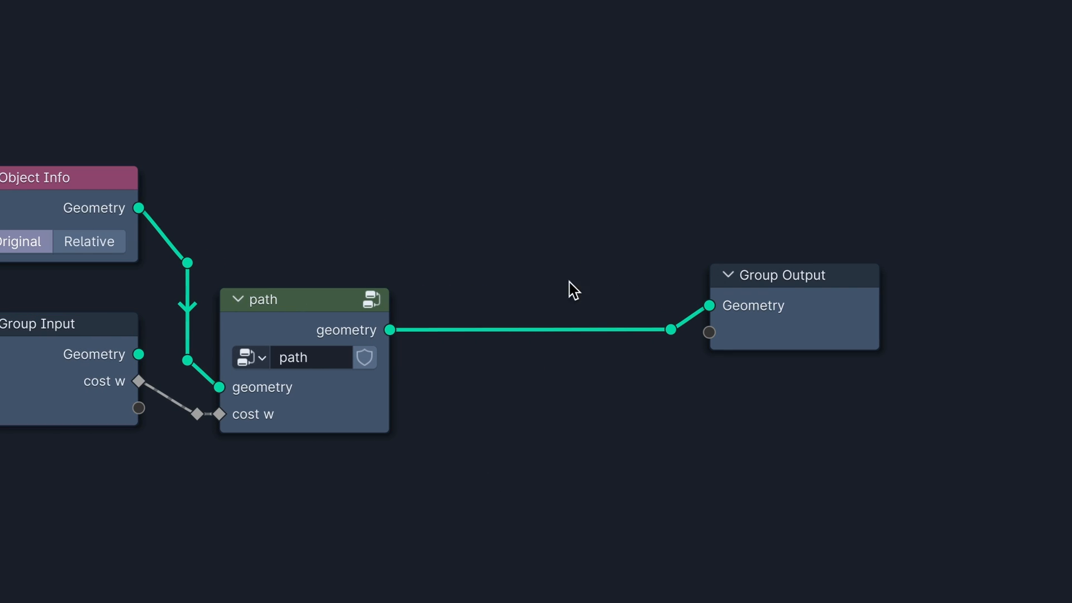
{"action": "mouse_move", "coordinate": [550, 329]}
{"action": "left_mouse_down"}
{"action": "mouse_move", "coordinate": [549, 306]}
{"action": "mouse_move", "coordinate": [549, 368]}
{"action": "mouse_move", "coordinate": [549, 330]}
{"action": "left_mouse_up"}
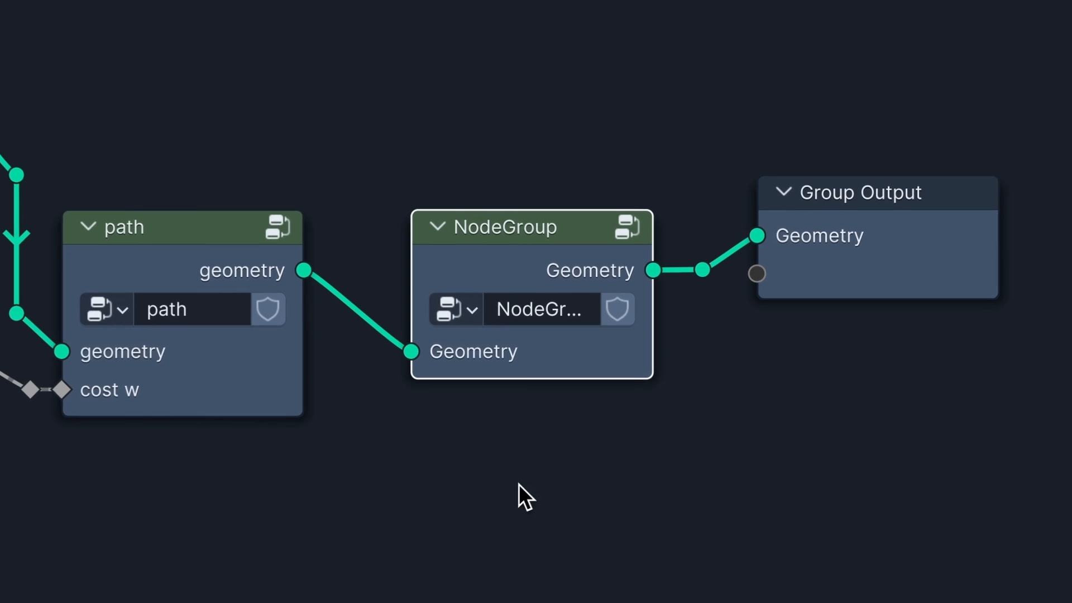
Rename the new node group between path and the group output as geo.
{"action": "left_click", "coordinate": [600, 330]}
{"action": "key", "text": "BackSpace"}
{"action": "type", "text": "geo"}
{"action": "key", "text": "Return"}
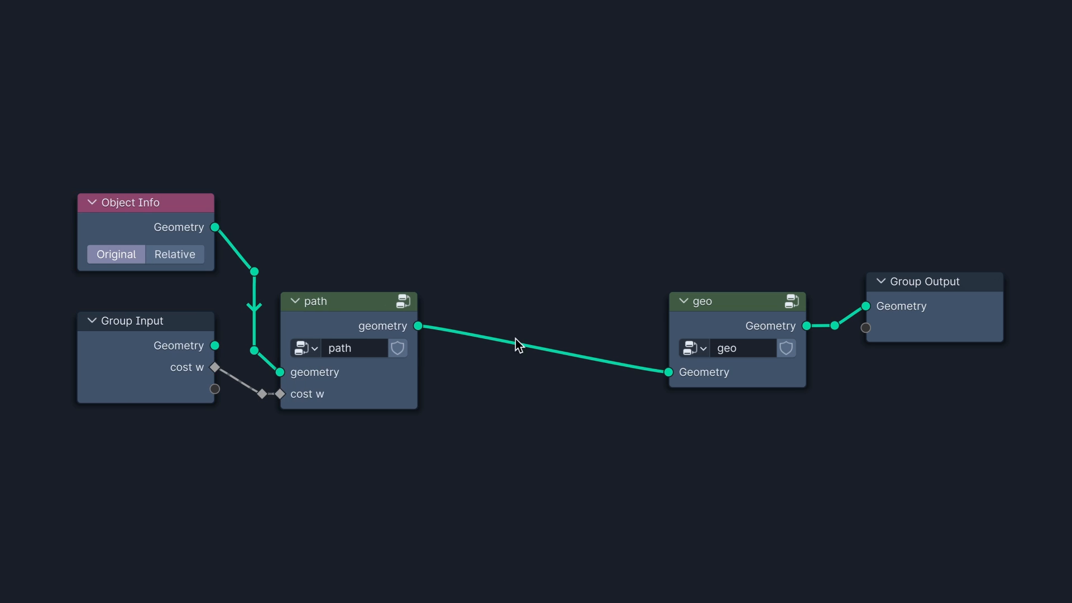
{"action": "right_click_drag", "start_coordinate": [530, 384], "coordinate": [533, 388], "text": "shift"}
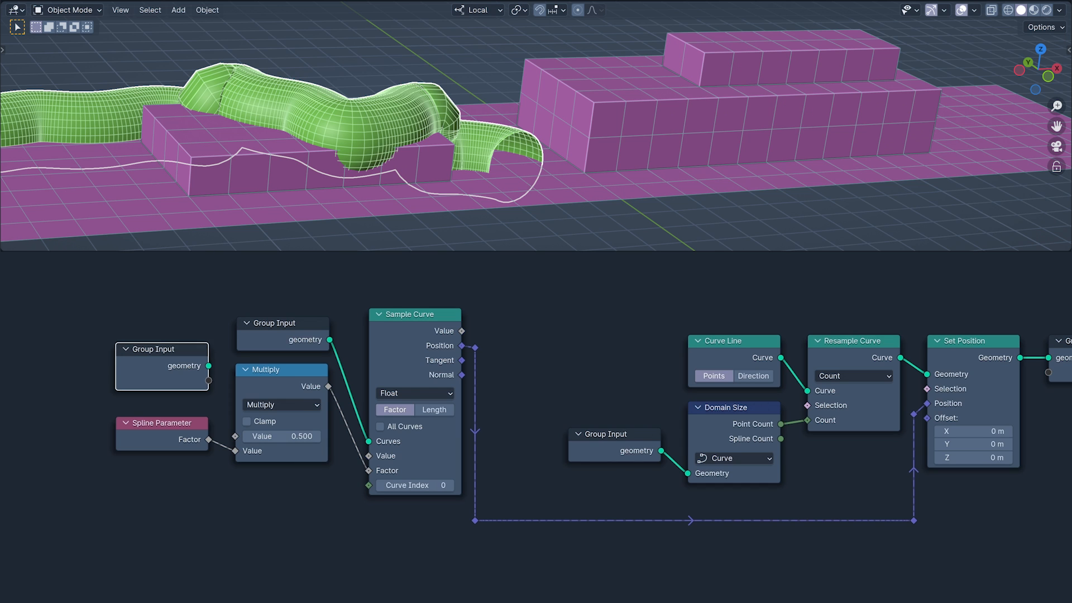
Expose the free Value of the Multiply node as a group input named "factor" and align its Group Input node.
{"action": "left_click_drag", "start_coordinate": [209, 380], "coordinate": [235, 436]}
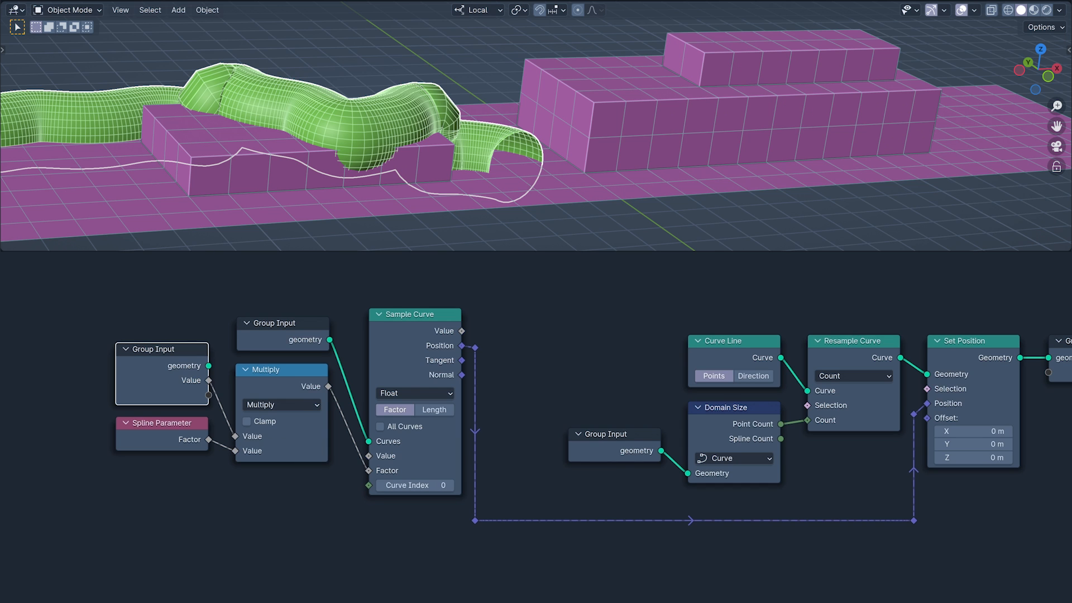
{"action": "key", "text": "ctrl+h"}
{"action": "left_click_drag", "start_coordinate": [162, 350], "coordinate": [162, 370]}
Insert a Set Curve Radius node after Set Position with a radius of 0.5 m.
{"action": "middle_click_drag", "start_coordinate": [614, 425], "coordinate": [517, 425]}
{"action": "left_click", "coordinate": [977, 341]}
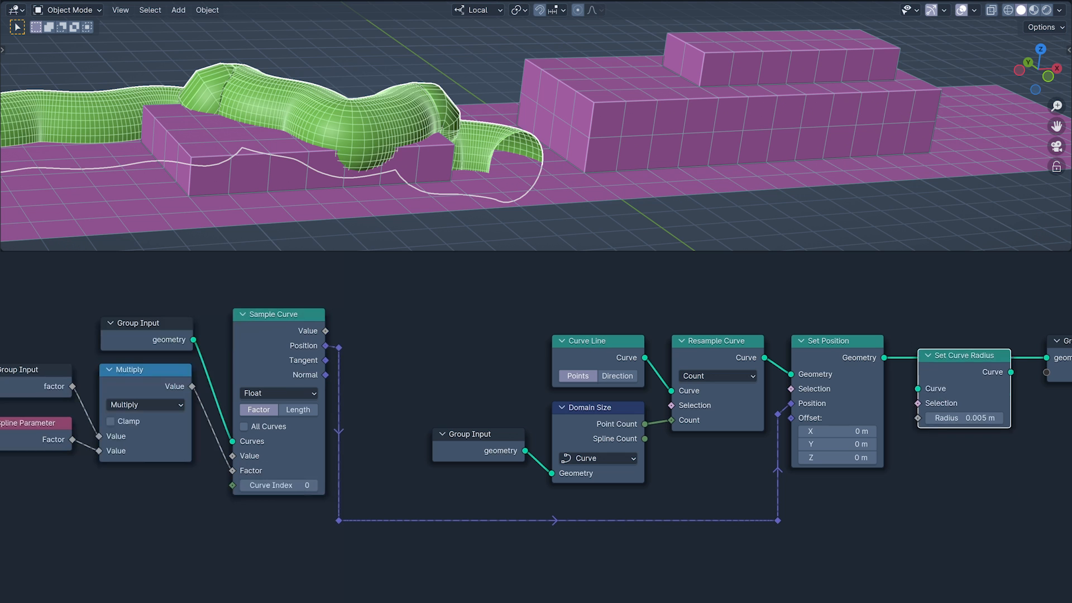
{"action": "left_click", "coordinate": [940, 342]}
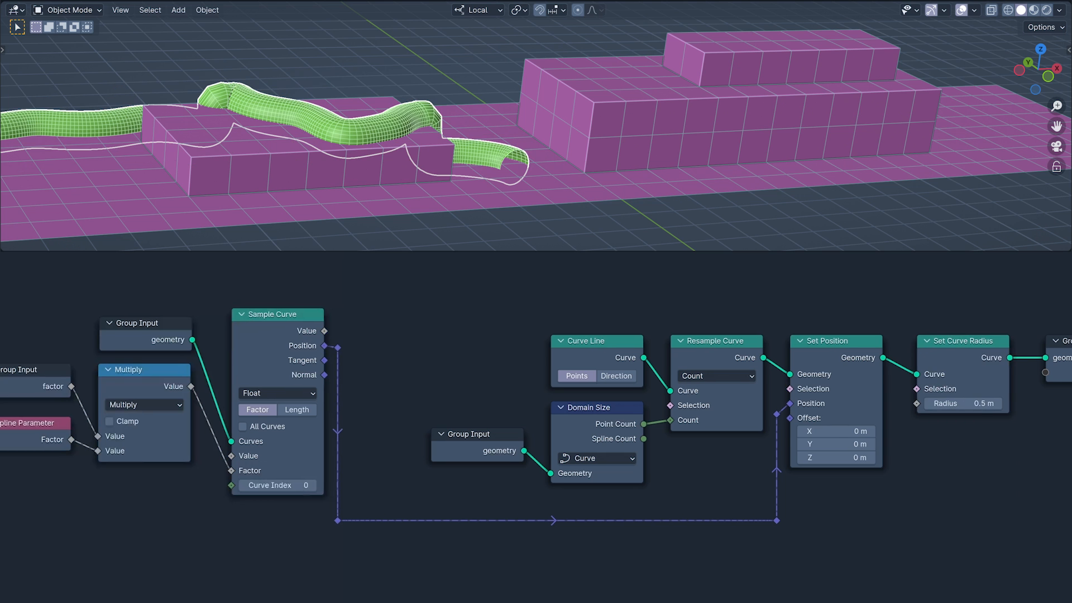
Make room before Set Curve Radius and drive its Radius with the Factor of a Spline Parameter node.
{"action": "middle_click_drag", "start_coordinate": [670, 424], "coordinate": [540, 424]}
{"action": "left_click_drag", "start_coordinate": [837, 341], "coordinate": [945, 341]}
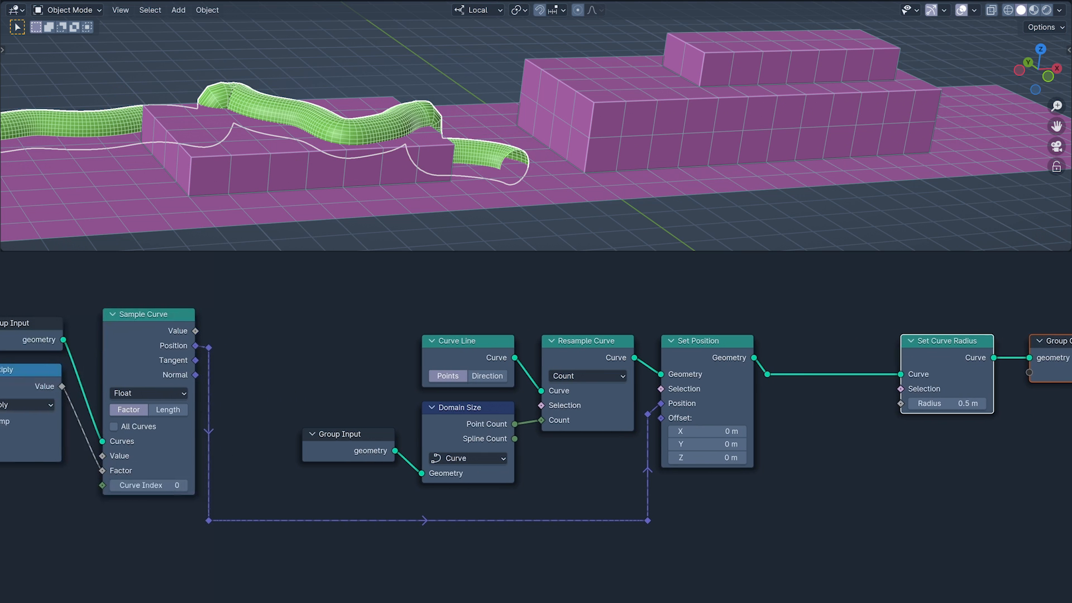
{"action": "left_click", "coordinate": [826, 502]}
{"action": "left_click", "coordinate": [826, 413]}
{"action": "left_click_drag", "start_coordinate": [873, 423], "coordinate": [872, 374]}
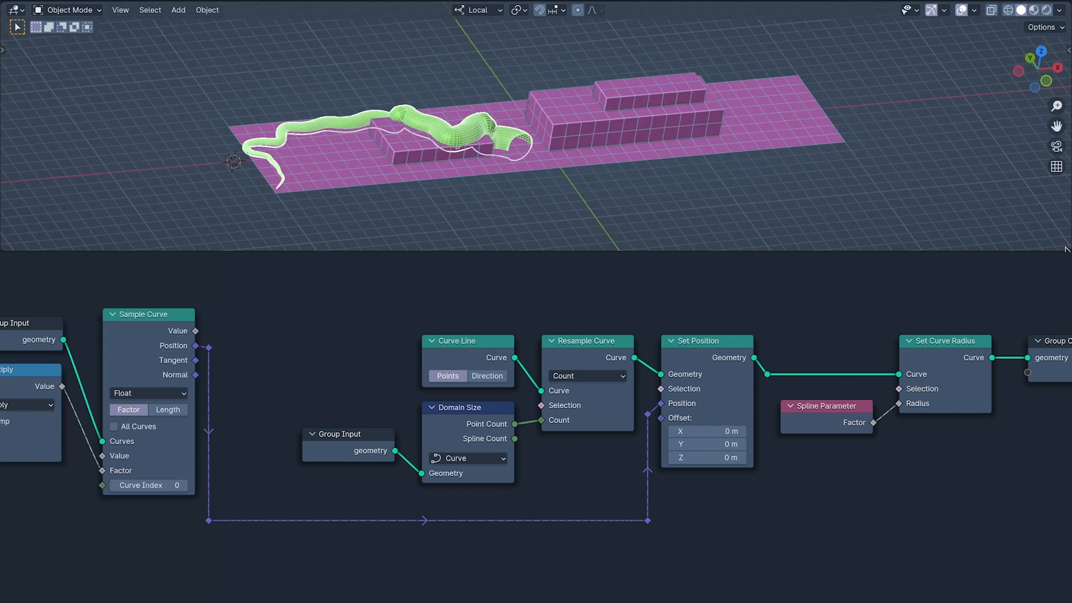
View the model from above and route the Set Position geometry link over raised reroutes into a raised Set Curve Radius node.
{"action": "key", "text": "KP_7"}
{"action": "left_click", "coordinate": [945, 341]}
{"action": "left_click", "coordinate": [1054, 341], "text": "shift"}
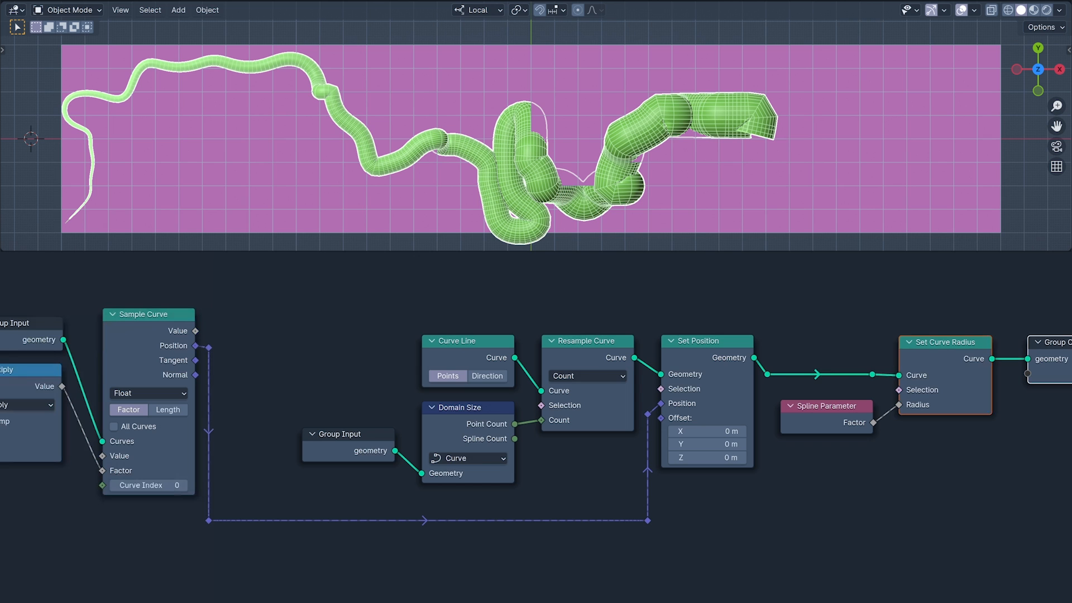
{"action": "left_click_drag", "start_coordinate": [1054, 341], "coordinate": [1054, 314]}
{"action": "left_click_drag", "start_coordinate": [872, 304], "coordinate": [872, 281]}
{"action": "left_click_drag", "start_coordinate": [945, 314], "coordinate": [984, 315]}
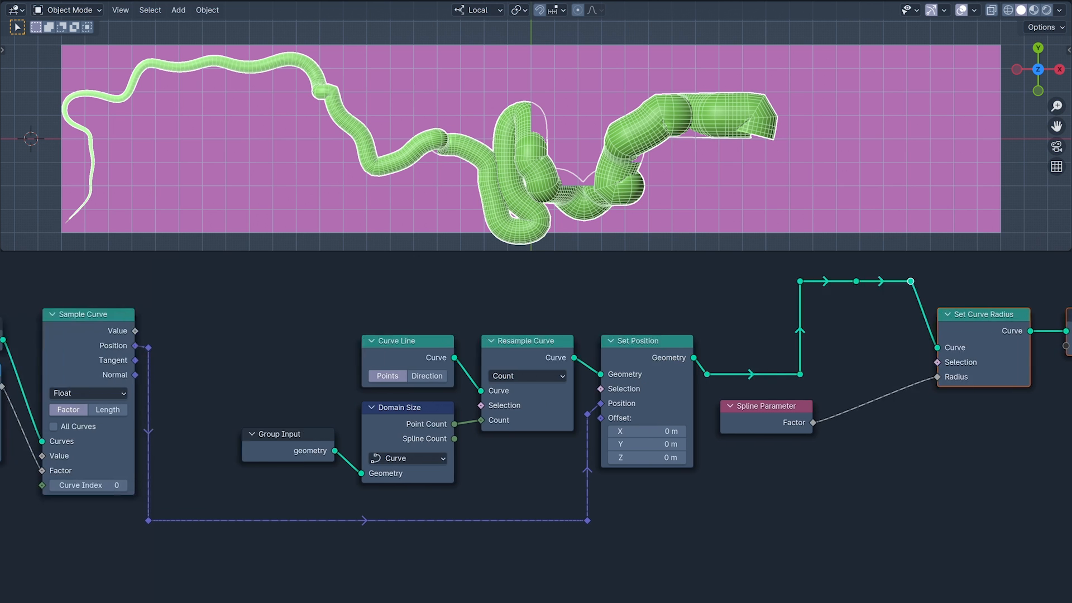
Insert a Float Curve node between Spline Parameter and the curve Radius and shape it into a descending S-curve.
{"action": "middle_click_drag", "start_coordinate": [725, 474], "coordinate": [555, 475]}
{"action": "left_click_drag", "start_coordinate": [595, 406], "coordinate": [596, 540]}
{"action": "left_click_drag", "start_coordinate": [764, 506], "coordinate": [765, 328]}
{"action": "left_click_drag", "start_coordinate": [783, 439], "coordinate": [783, 444]}
{"action": "left_click", "coordinate": [835, 477]}
{"action": "left_click_drag", "start_coordinate": [835, 476], "coordinate": [836, 462]}
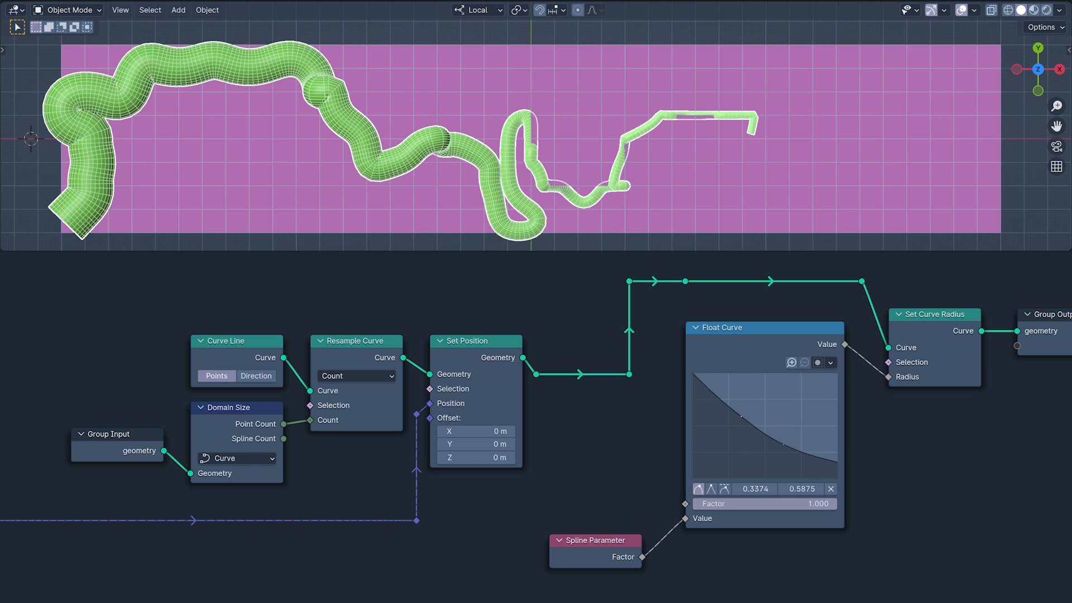
{"action": "left_click_drag", "start_coordinate": [741, 416], "coordinate": [738, 410]}
{"action": "left_click", "coordinate": [713, 555]}
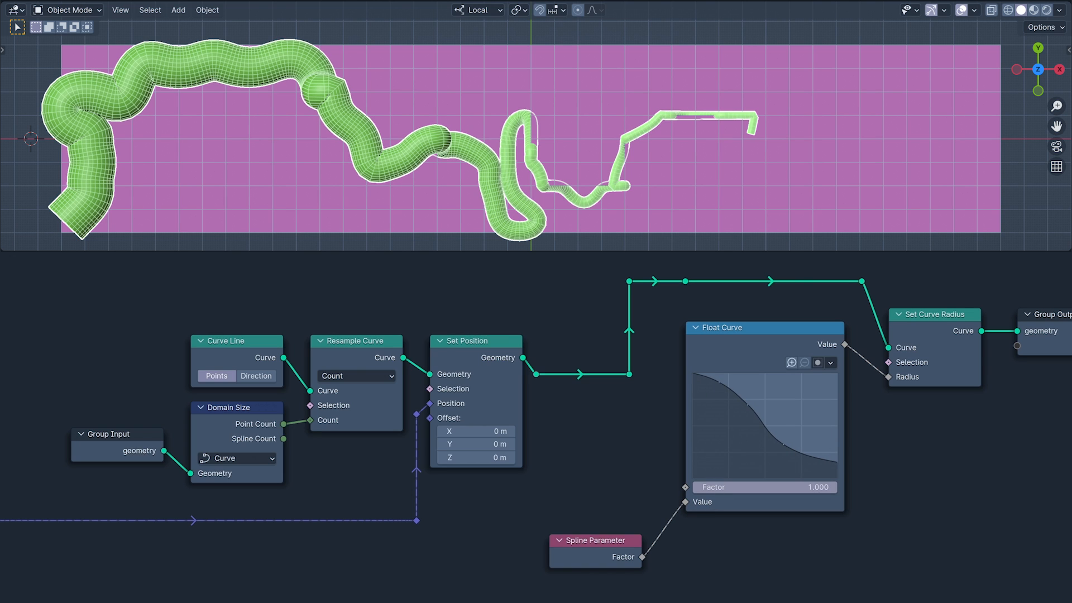
Make room before Set Curve Radius and insert a Multiply node with a value of 0.5 between Float Curve and Radius.
{"action": "middle_click_drag", "start_coordinate": [713, 554], "coordinate": [588, 554]}
{"action": "left_click_drag", "start_coordinate": [721, 267], "coordinate": [937, 411]}
{"action": "key", "text": "g"}
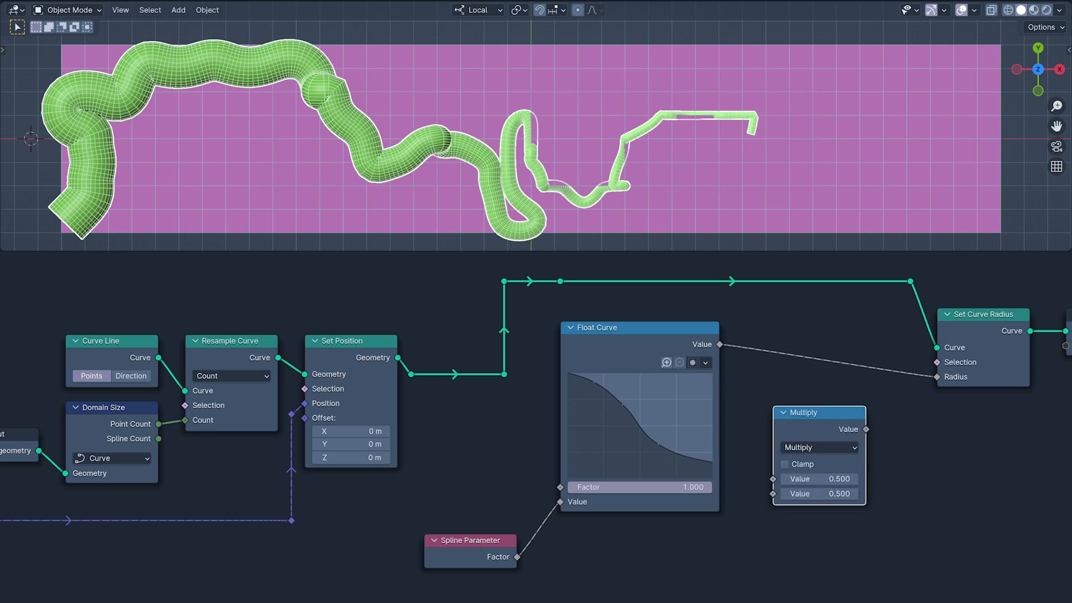
{"action": "left_click", "coordinate": [773, 322]}
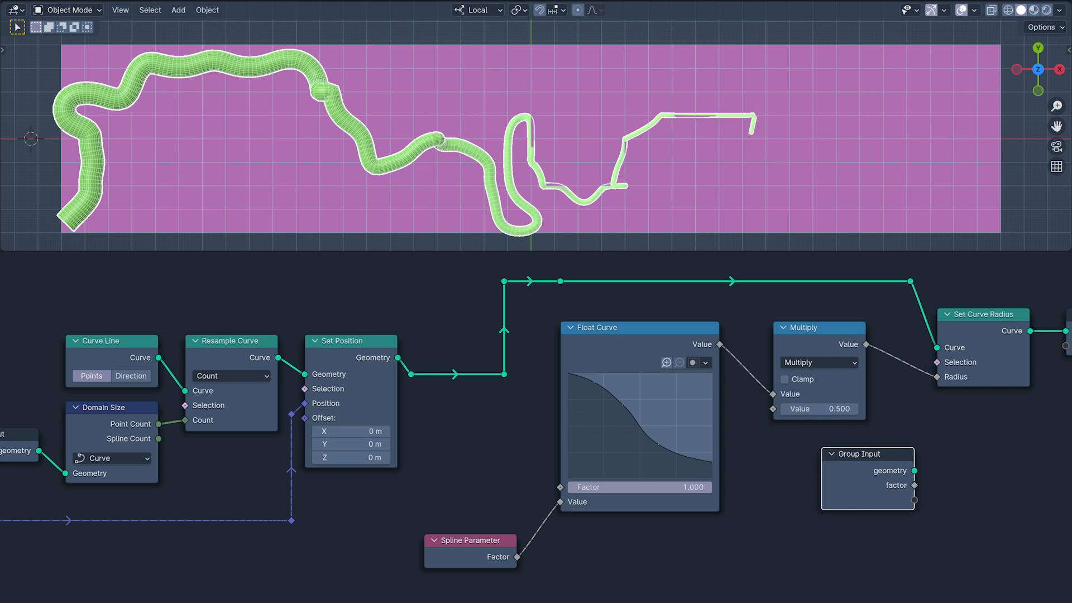
Expose the second Value of the new Multiply node as a group input named "swol", routing its link around the Group Input node.
{"action": "left_click", "coordinate": [773, 448]}
{"action": "left_click_drag", "start_coordinate": [773, 409], "coordinate": [769, 411]}
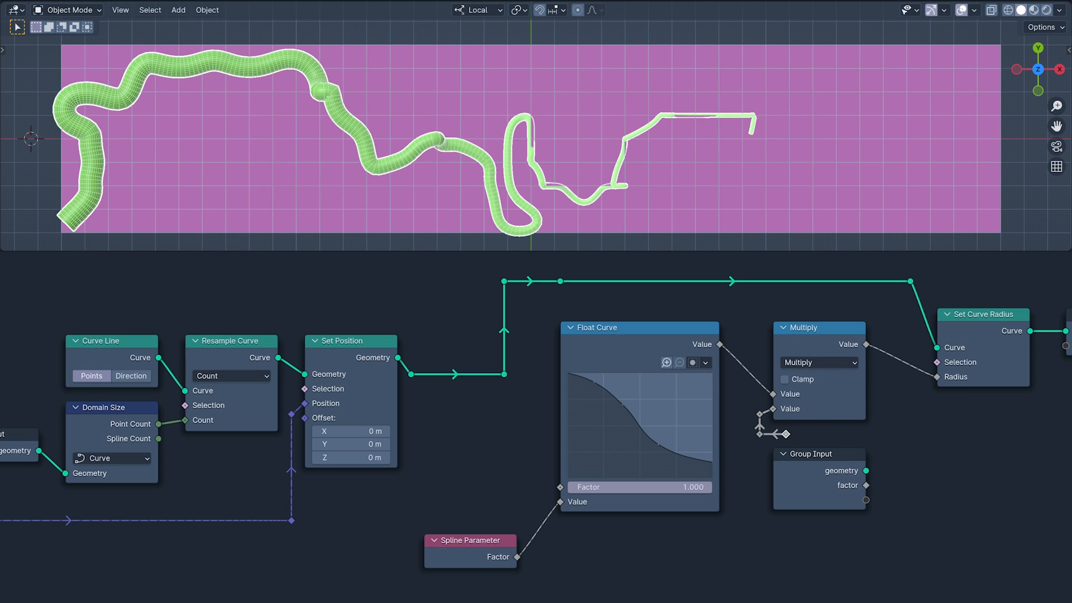
{"action": "left_click_drag", "start_coordinate": [879, 449], "coordinate": [865, 500]}
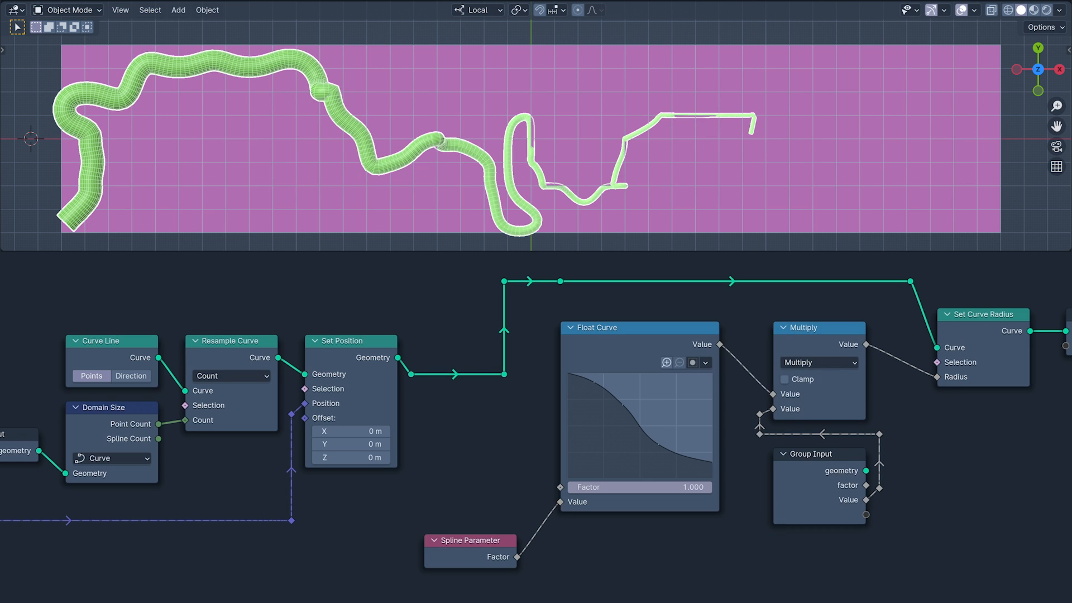
{"action": "key", "text": "ctrl+h"}
{"action": "key", "text": "KP_0"}
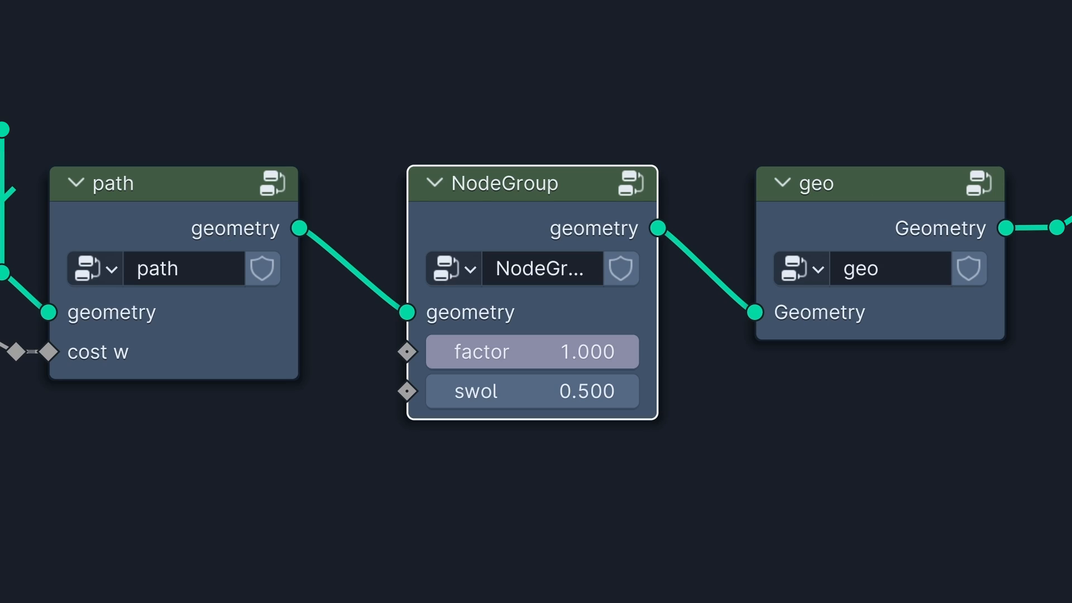
Rename the node group between path and geo as rig.
{"action": "left_click", "coordinate": [574, 271]}
{"action": "type", "text": "rig"}
{"action": "key", "text": "Return"}
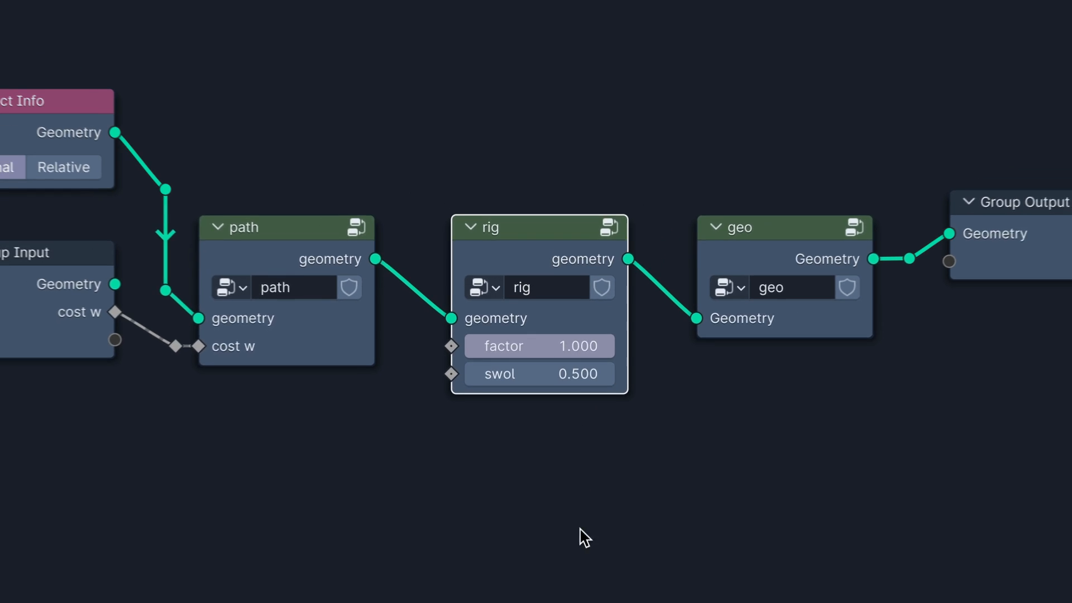
Expose the rig group's factor and swol as main group inputs with links routed below path, and hide the Group Input's unused sockets.
{"action": "left_click_drag", "start_coordinate": [451, 346], "coordinate": [400, 392]}
{"action": "left_click_drag", "start_coordinate": [276, 378], "coordinate": [212, 338]}
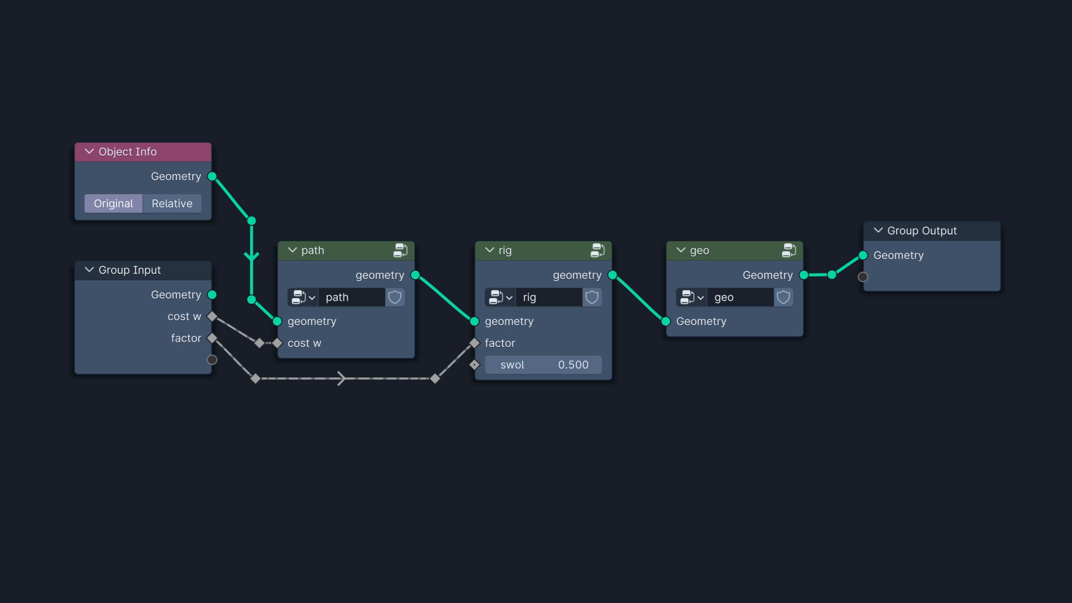
{"action": "left_click_drag", "start_coordinate": [474, 364], "coordinate": [448, 392]}
{"action": "left_click_drag", "start_coordinate": [277, 398], "coordinate": [213, 359]}
{"action": "key", "text": "ctrl+h"}
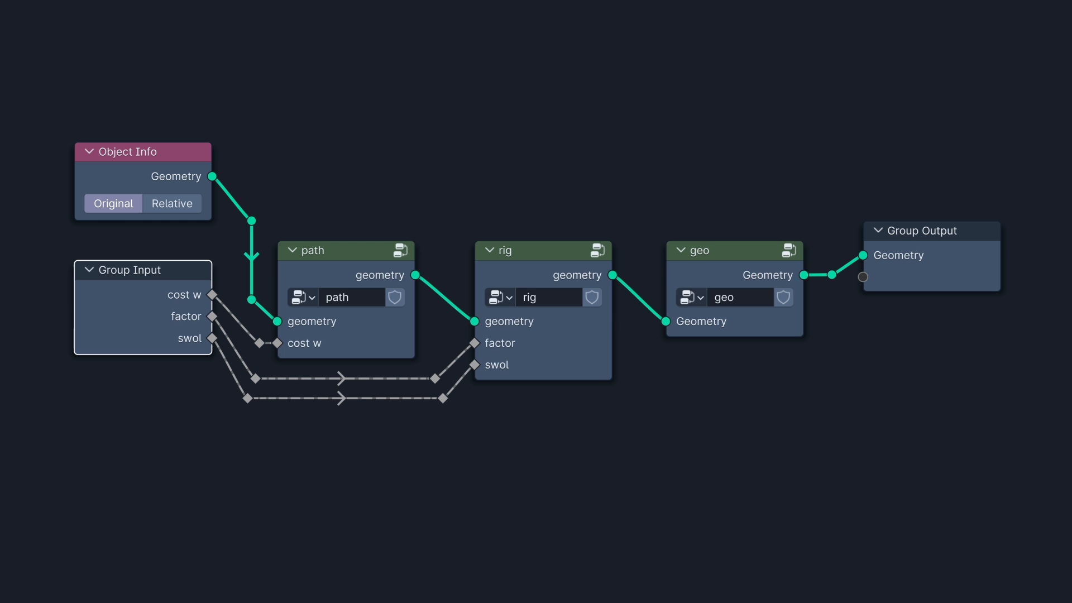
Select the path group node.
{"action": "left_click", "coordinate": [349, 251]}
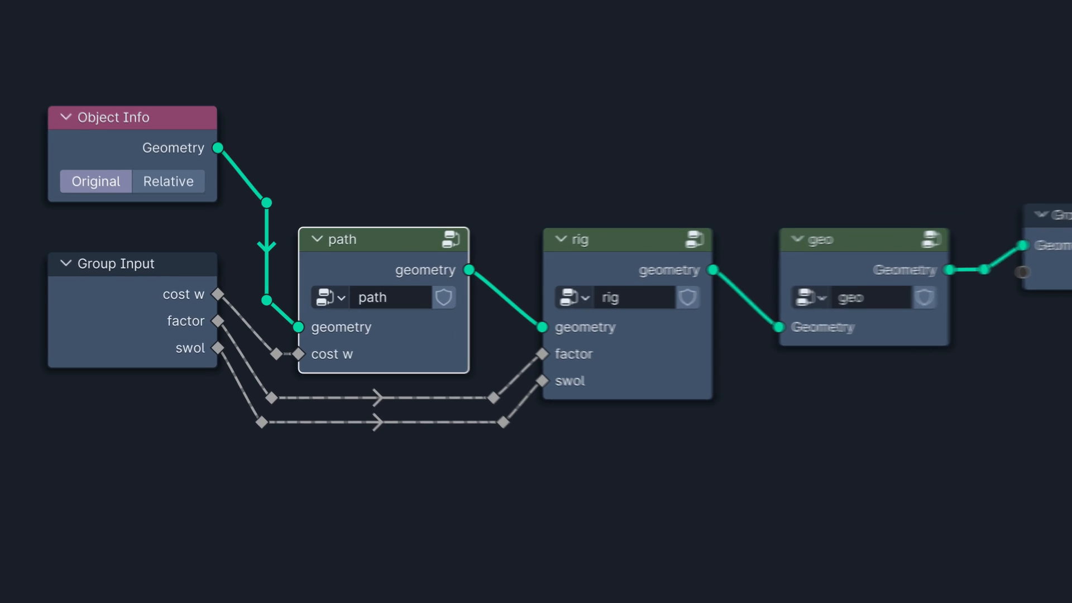